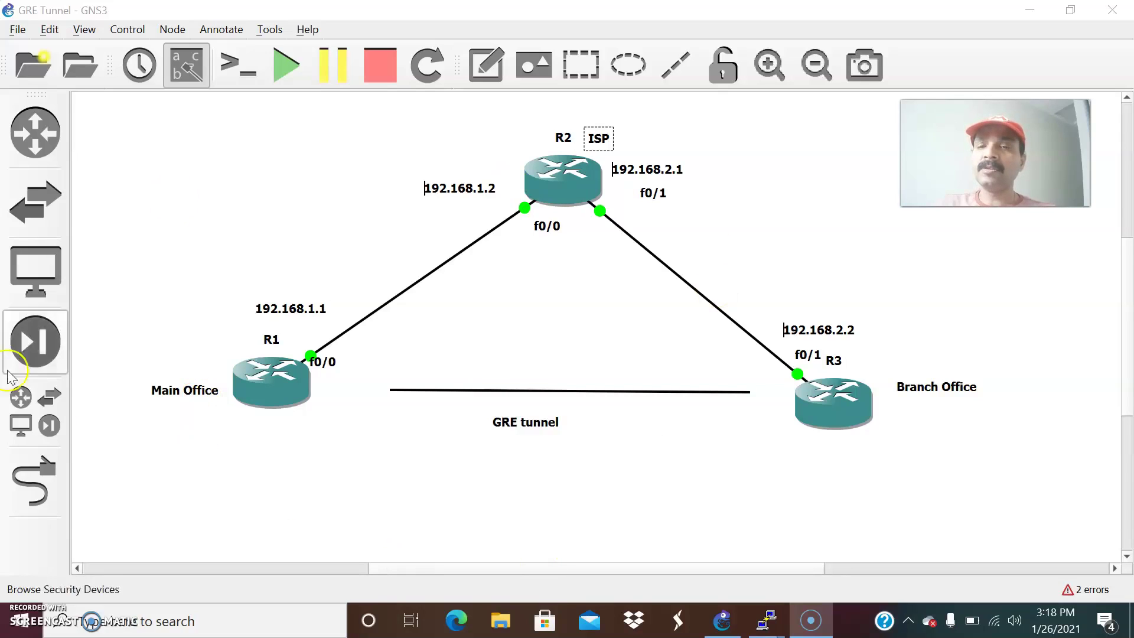
Select router R1 in the GRE Tunnel topology and bring up its PuTTY console.
click(275, 369)
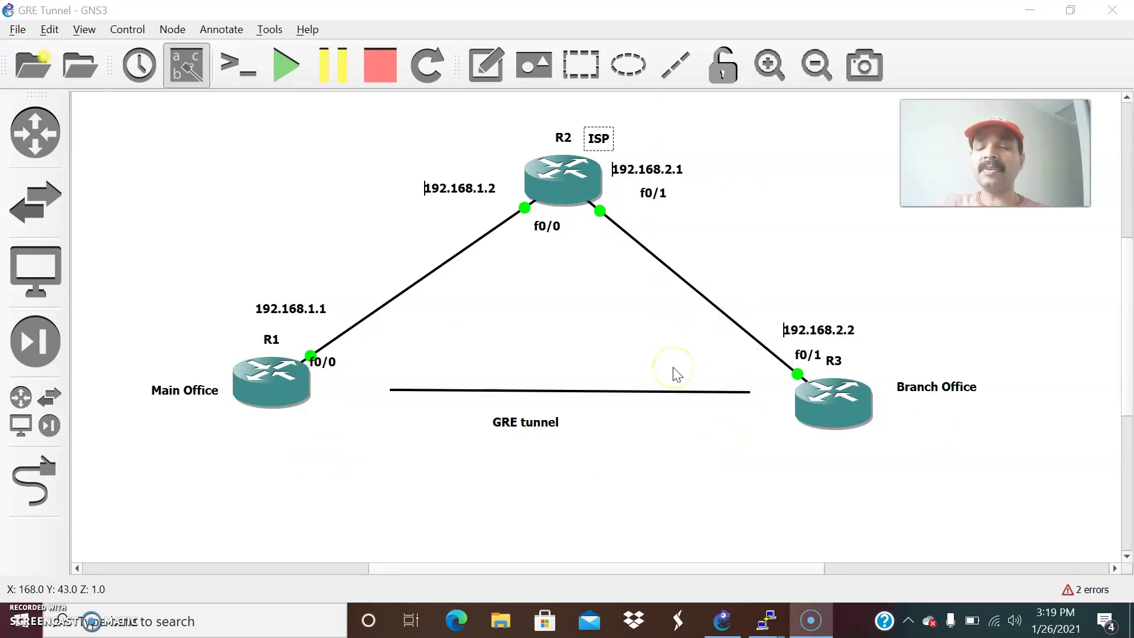
mouse_move(765, 620)
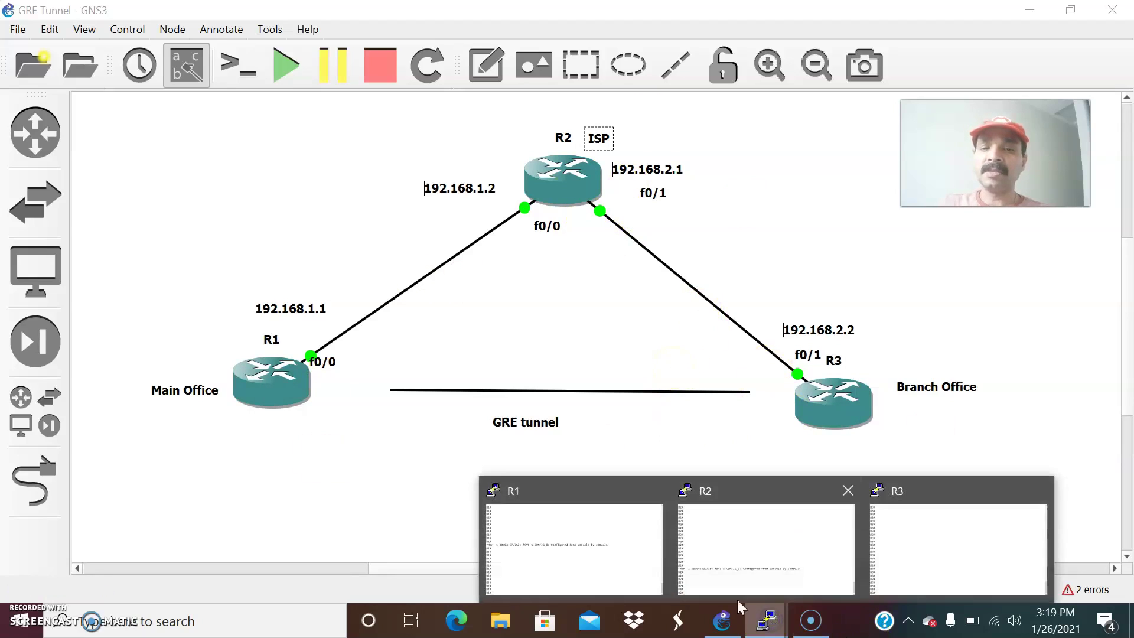
click(620, 537)
Enter global configuration on R1 and select interface fastEthernet 0/0.
key(Return)
key(Return)
key(Return)
text(conf t)
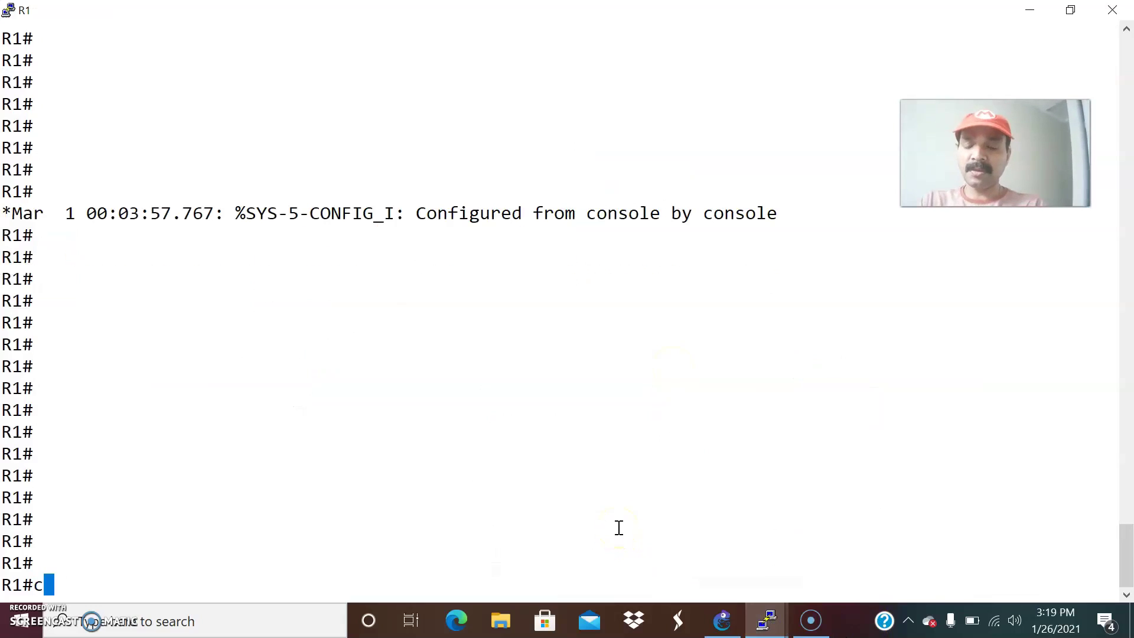
key(Return)
key(Return)
key(Return)
key(Return)
text(inter)
key(Tab)
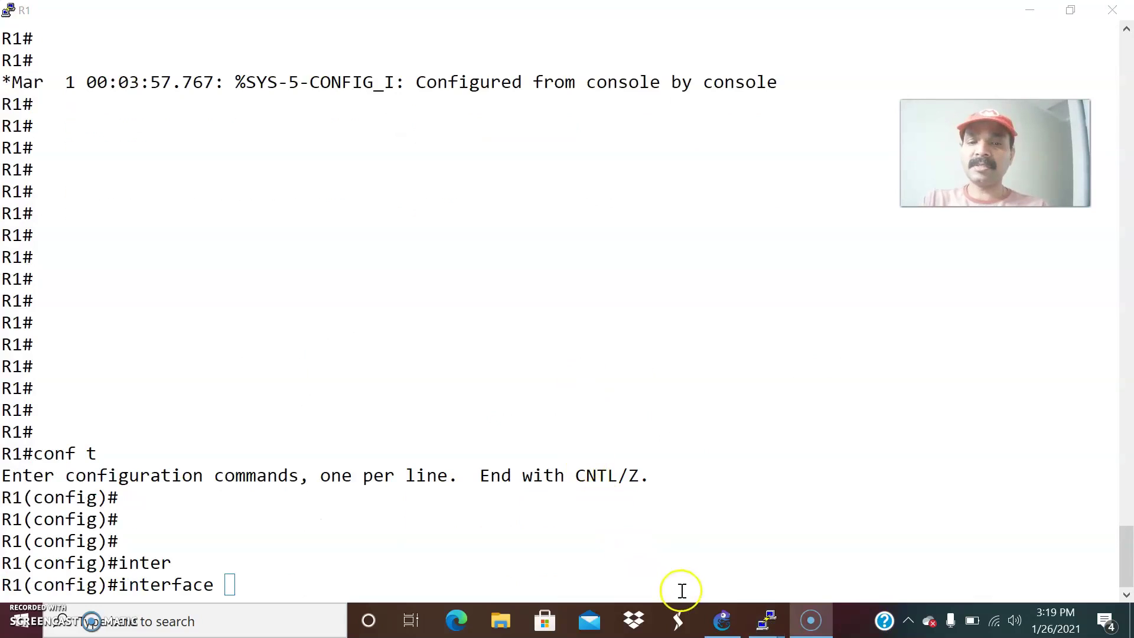
click(714, 619)
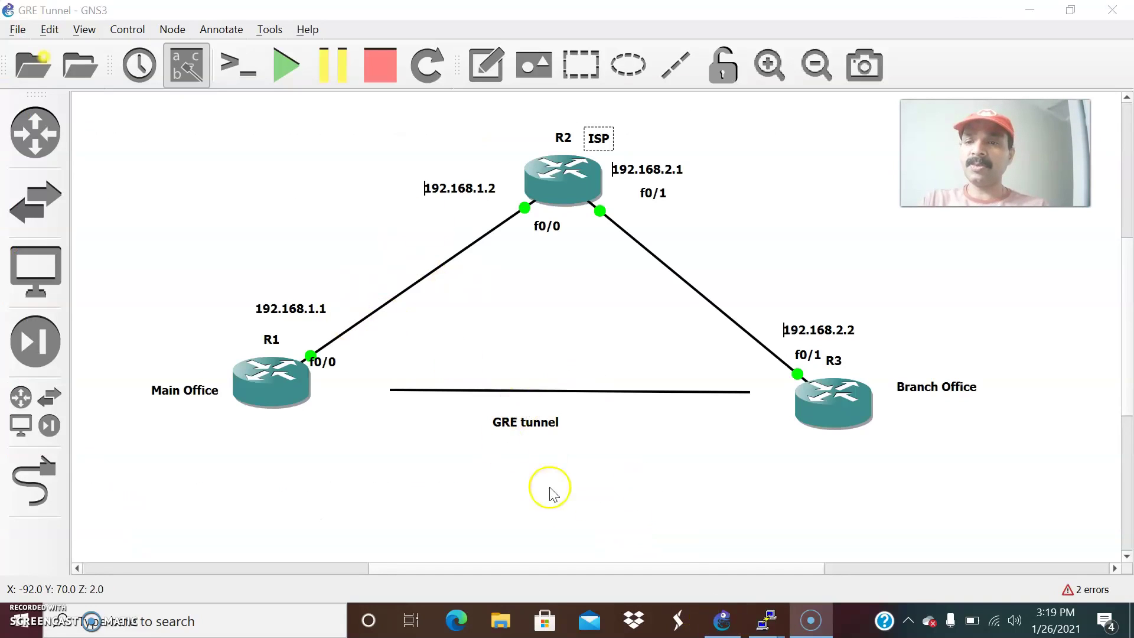
mouse_move(764, 622)
click(562, 538)
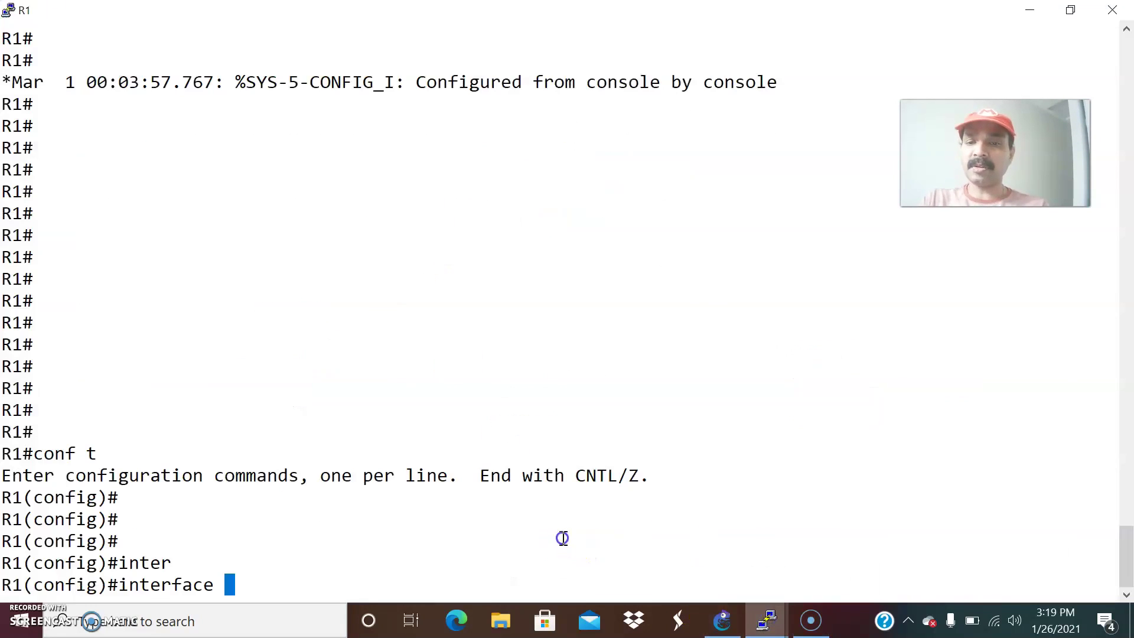
text(fas)
key(Tab)
text(0/)
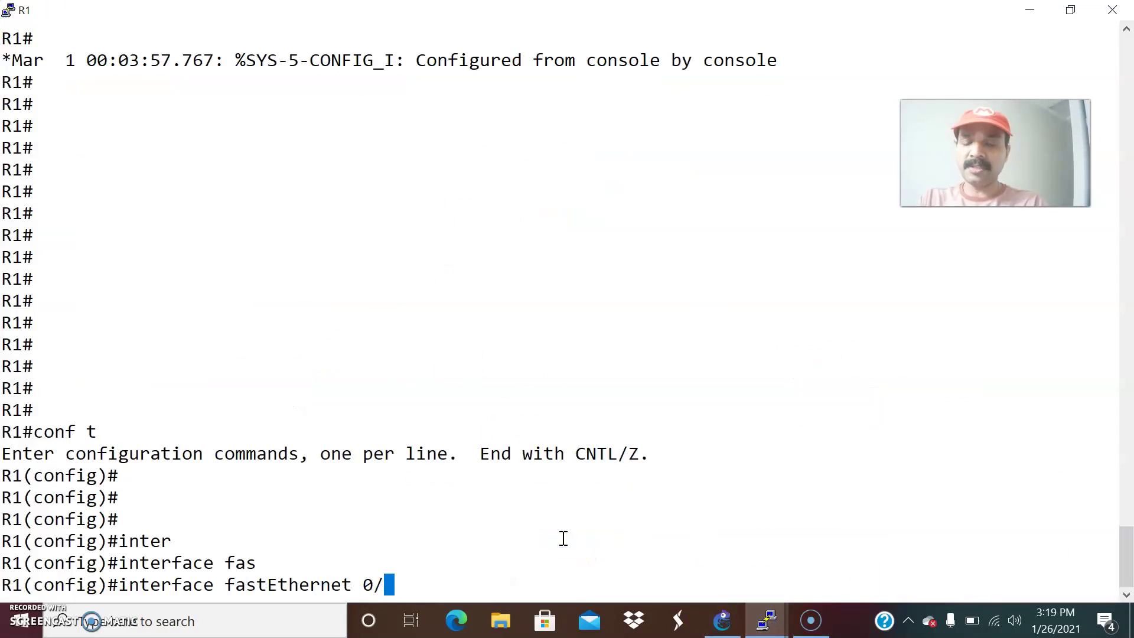
text(0)
key(Return)
Assign 192.168.1.1 255.255.255.0 to fastEthernet 0/0, enable it, and exit configuration.
text(ip add)
key(Tab)
text(192.168)
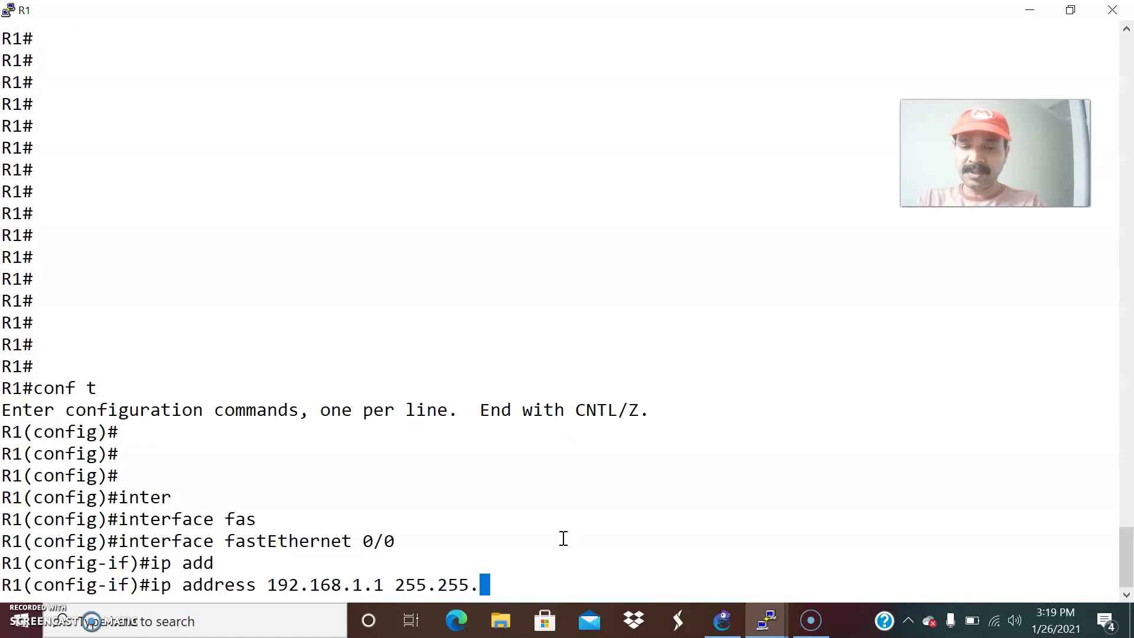
text(.1.1 255.255.255.0)
key(Return)
key(Return)
text(no sh)
key(Return)
key(Return)
key(ctrl+z)
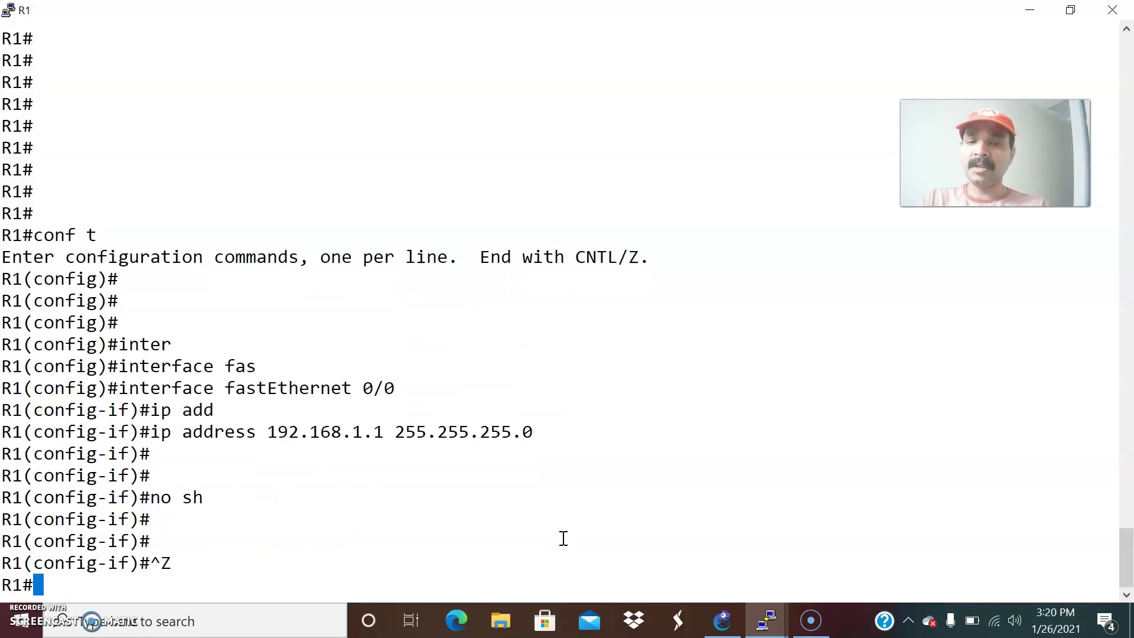
Bring router R2's PuTTY console window to the front.
mouse_move(766, 620)
click(739, 557)
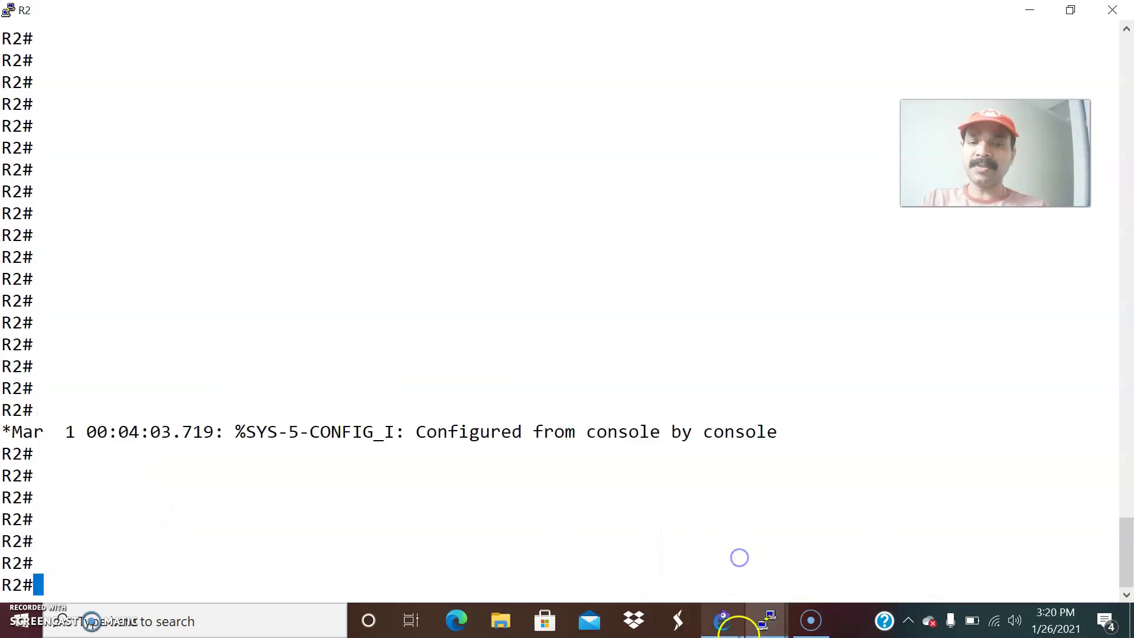
click(735, 629)
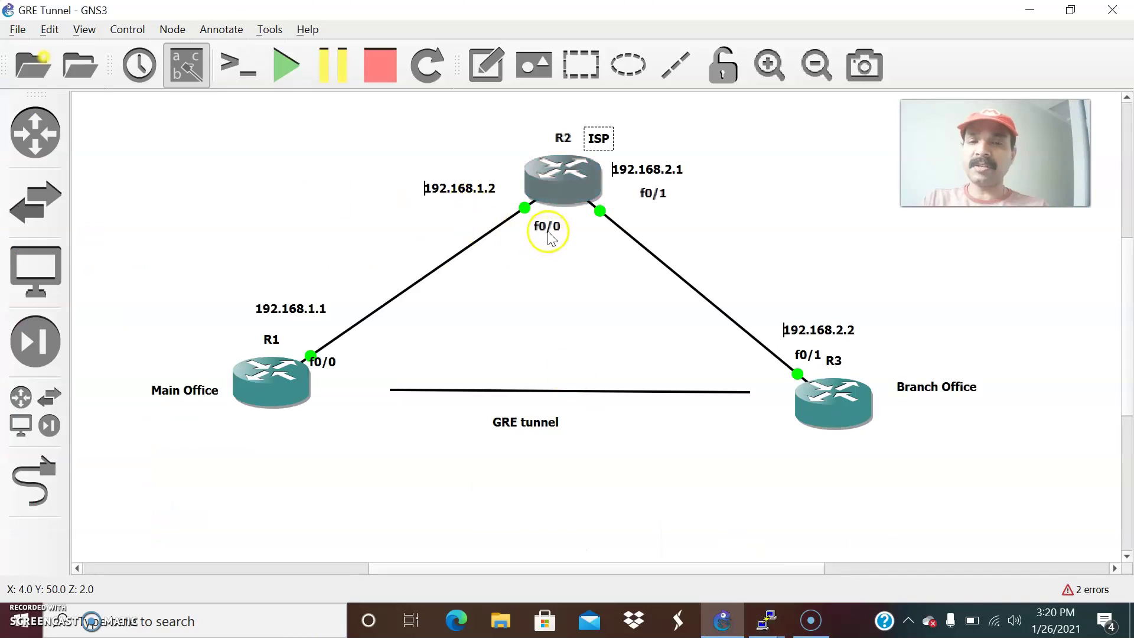
mouse_move(766, 620)
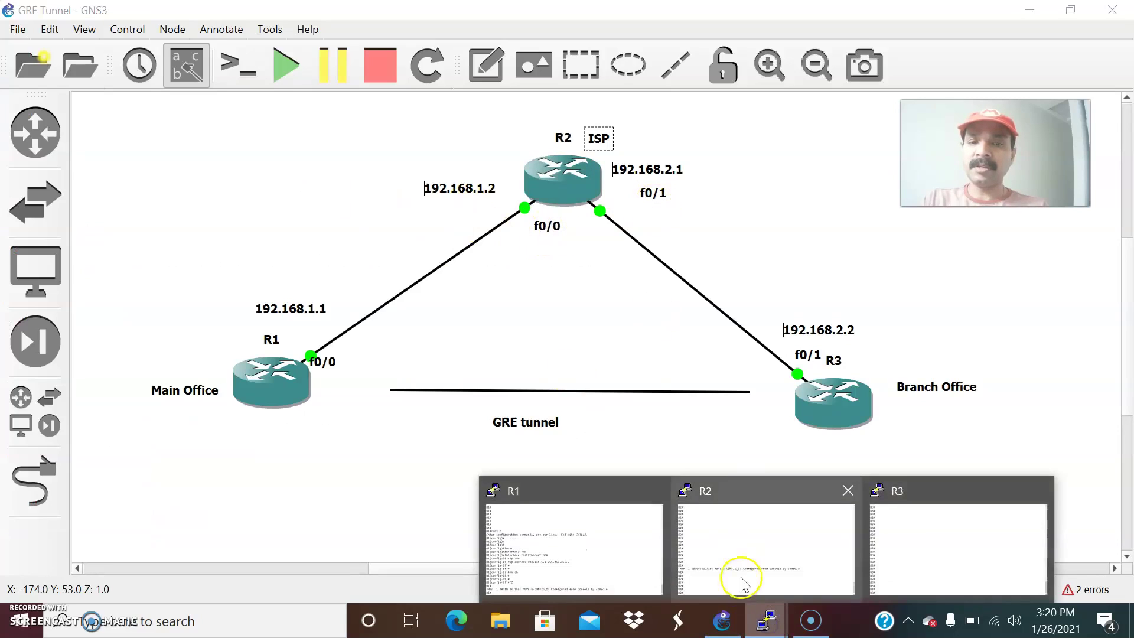
click(742, 583)
Enter global configuration on R2 and select interface fastEthernet 0/0.
text(conf t)
key(Return)
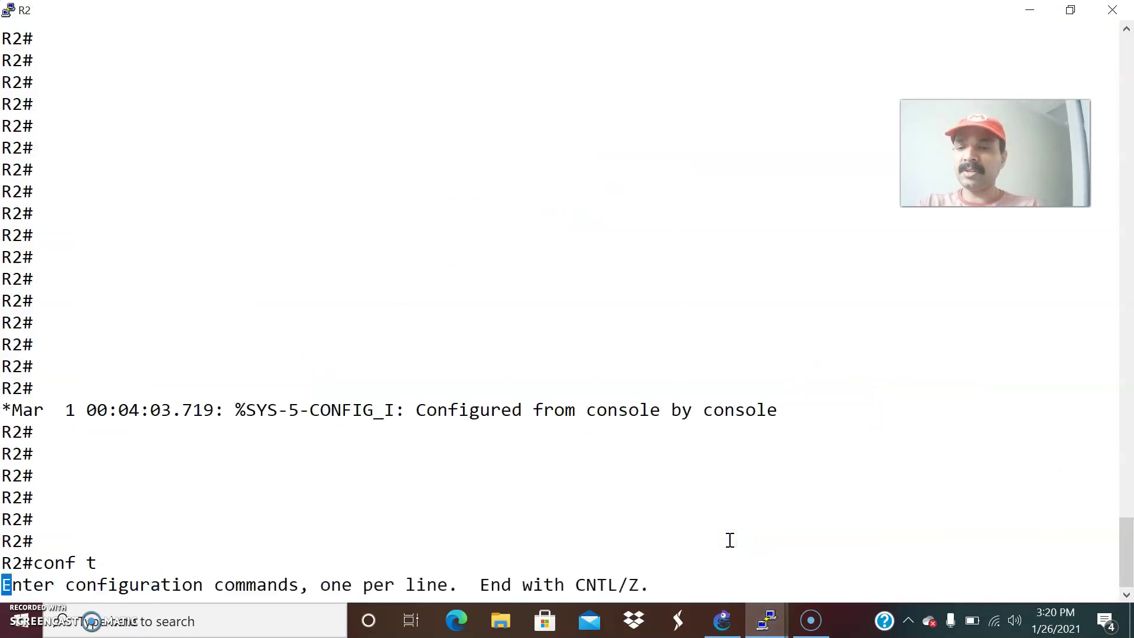
key(Return)
key(Return)
text(inter)
key(Tab)
text(fas)
key(Tab)
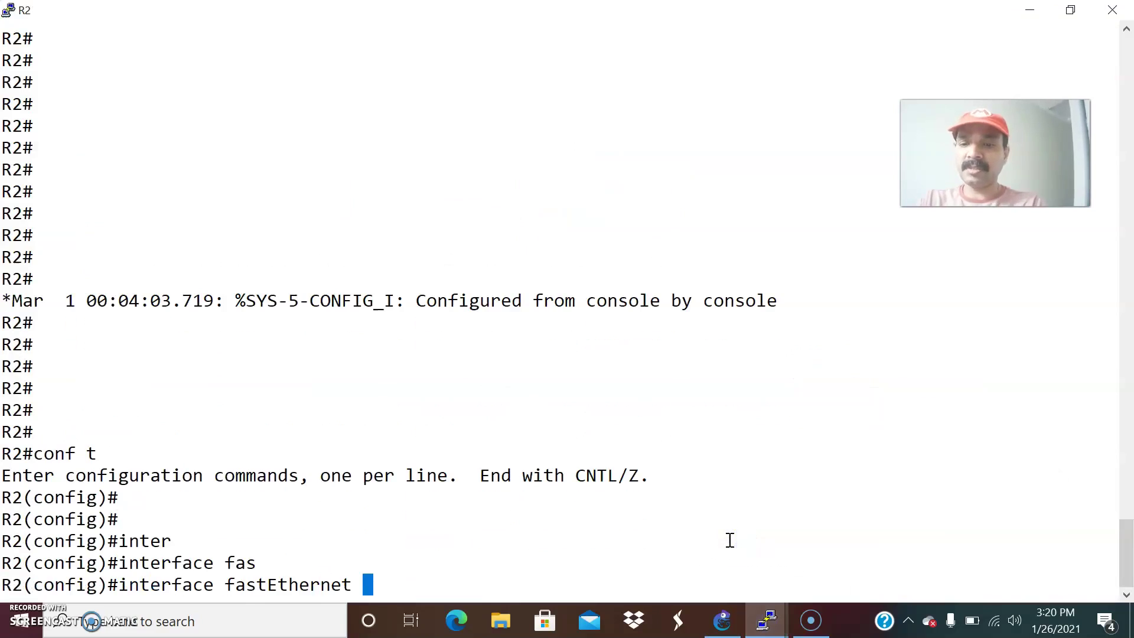
key(Return)
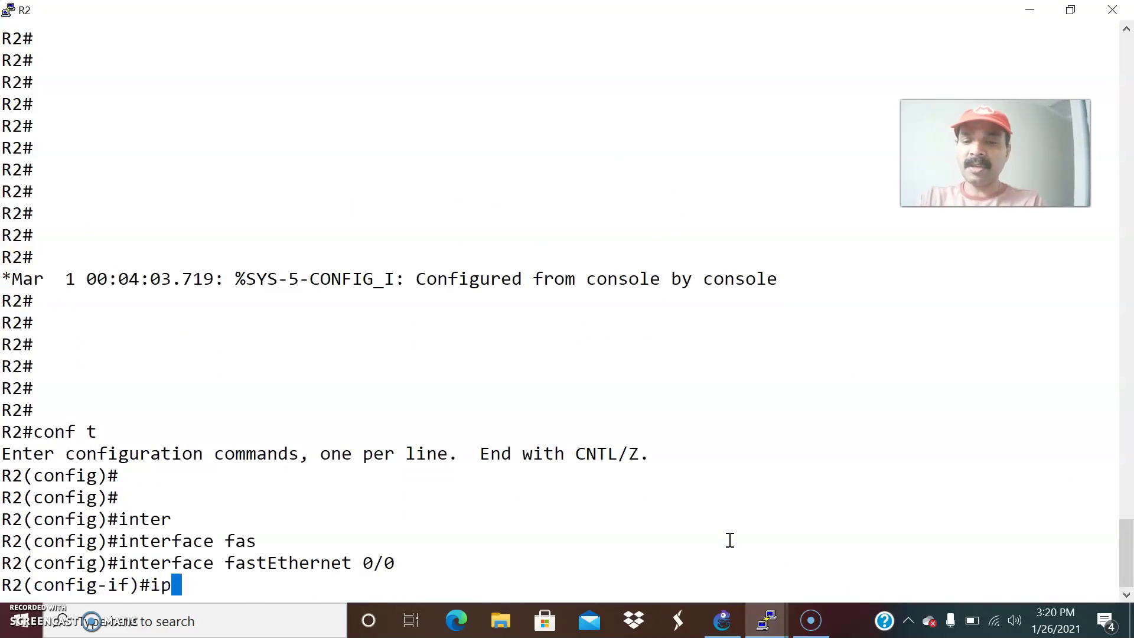
Assign 192.168.1.2 255.255.255.0 to R2's fastEthernet 0/0, enable it, and exit.
text(ip add)
key(Tab)
text(192.16)
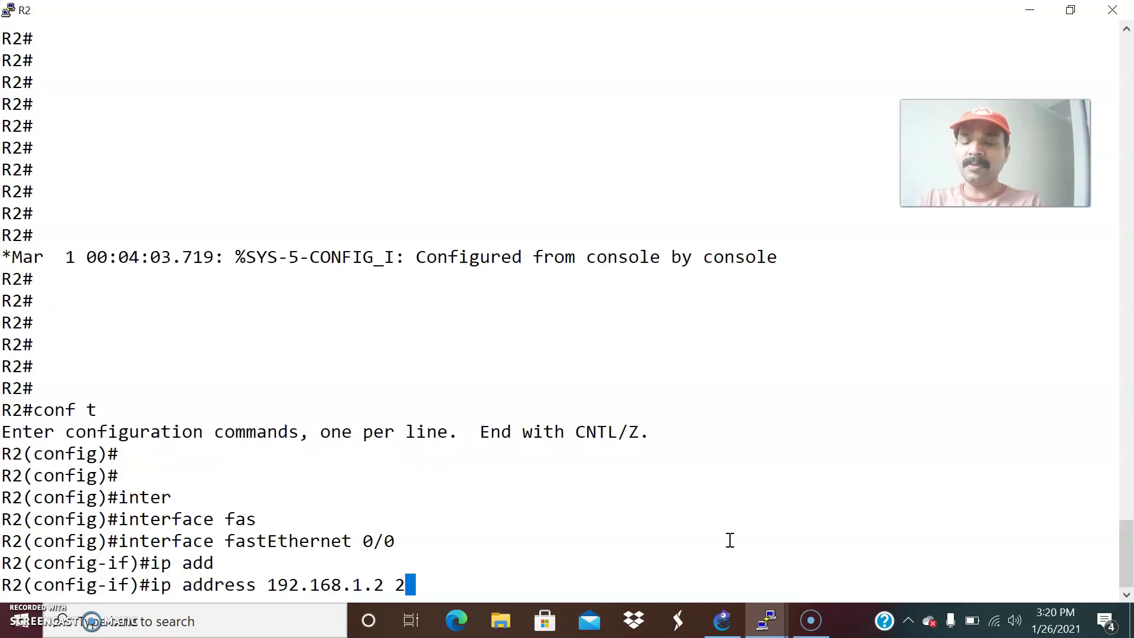
text(8.1.2 255.255.255.0)
key(Return)
text(no s)
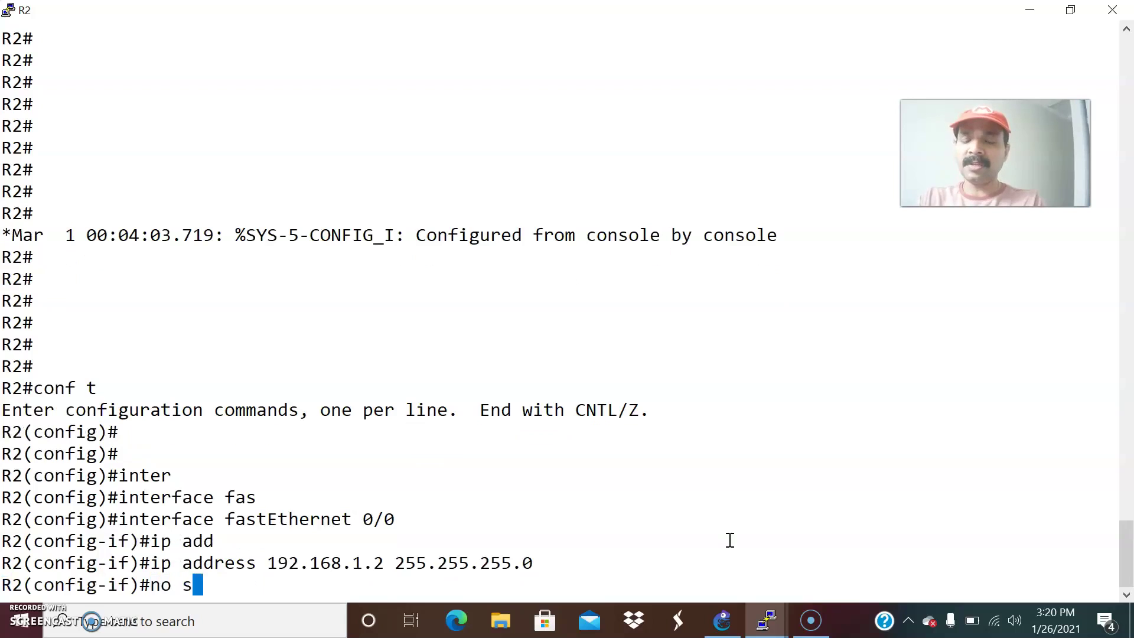
text(h)
key(Return)
key(Return)
key(ctrl+z)
key(Return)
key(Return)
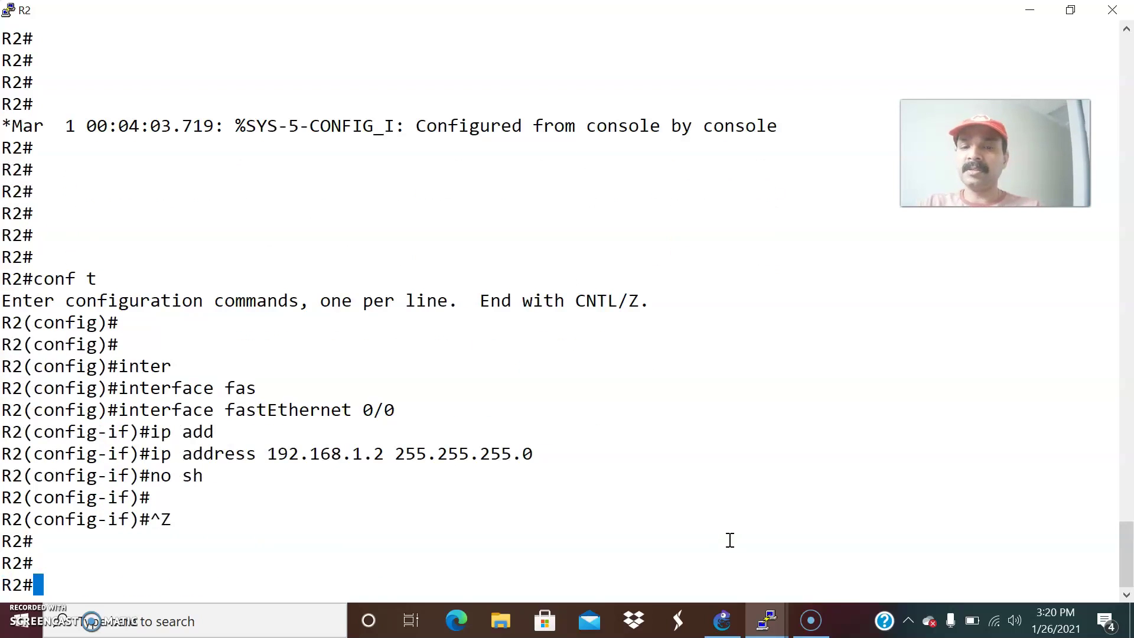
Return to R2's configuration and select interface fastEthernet 0/1.
click(721, 623)
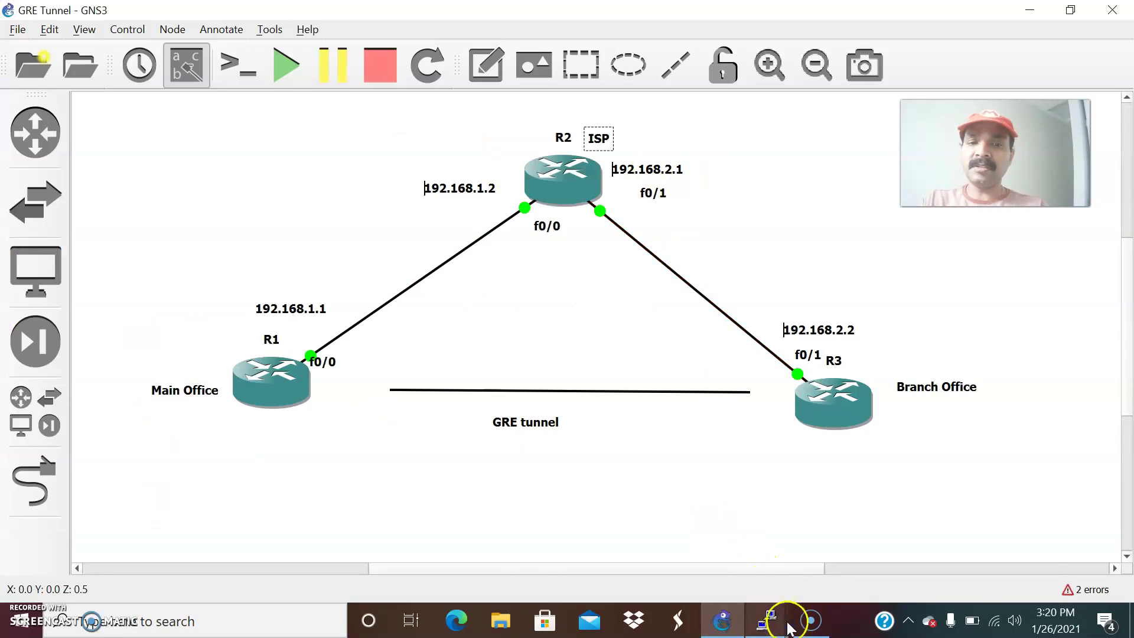
mouse_move(773, 622)
click(734, 549)
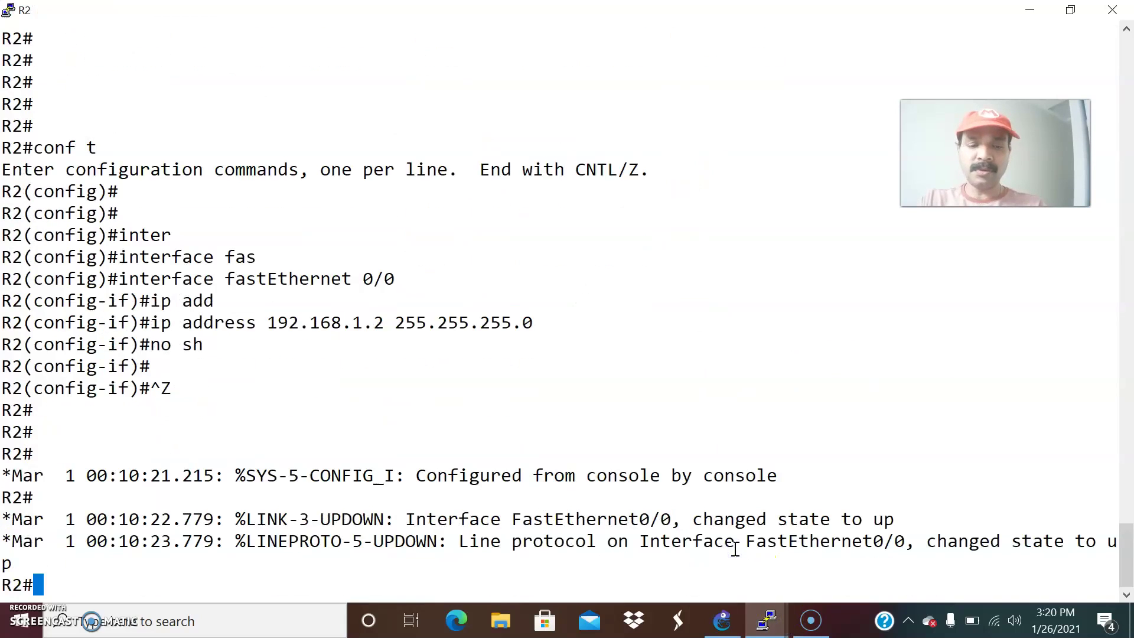
key(Up)
key(Return)
key(Up)
key(Up)
key(Up)
key(Up)
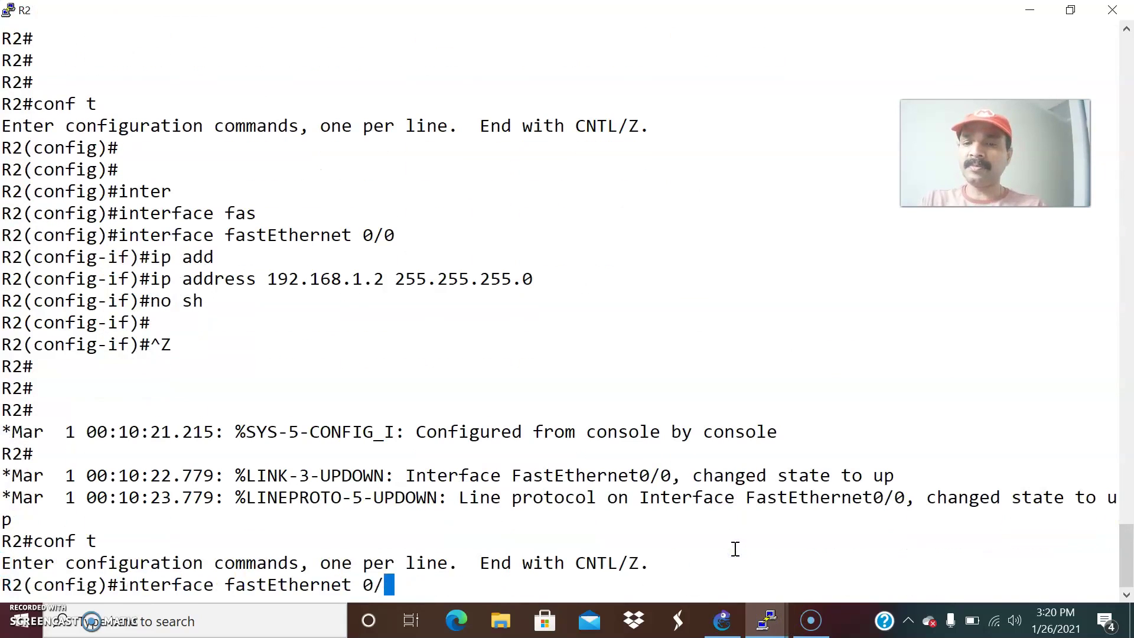
text(1)
key(Return)
Assign 192.168.2.1 255.255.255.0 to fastEthernet 0/1, enable it, and exit configuration.
key(Up)
key(Up)
key(Up)
key(Up)
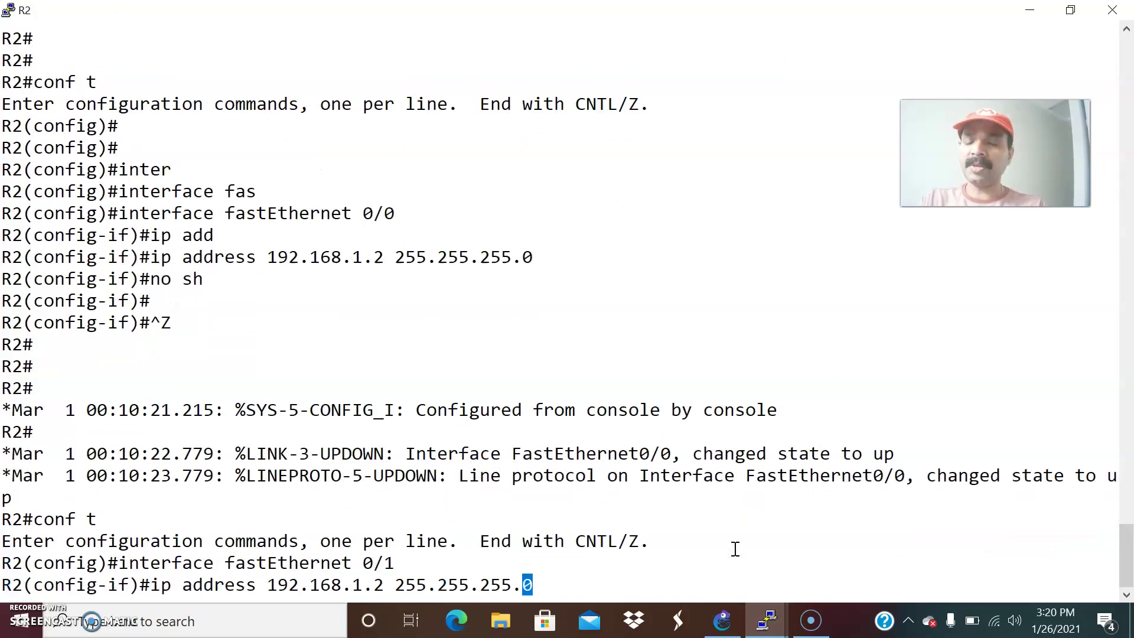
key(BackSpace)
key(BackSpace)
key(BackSpace)
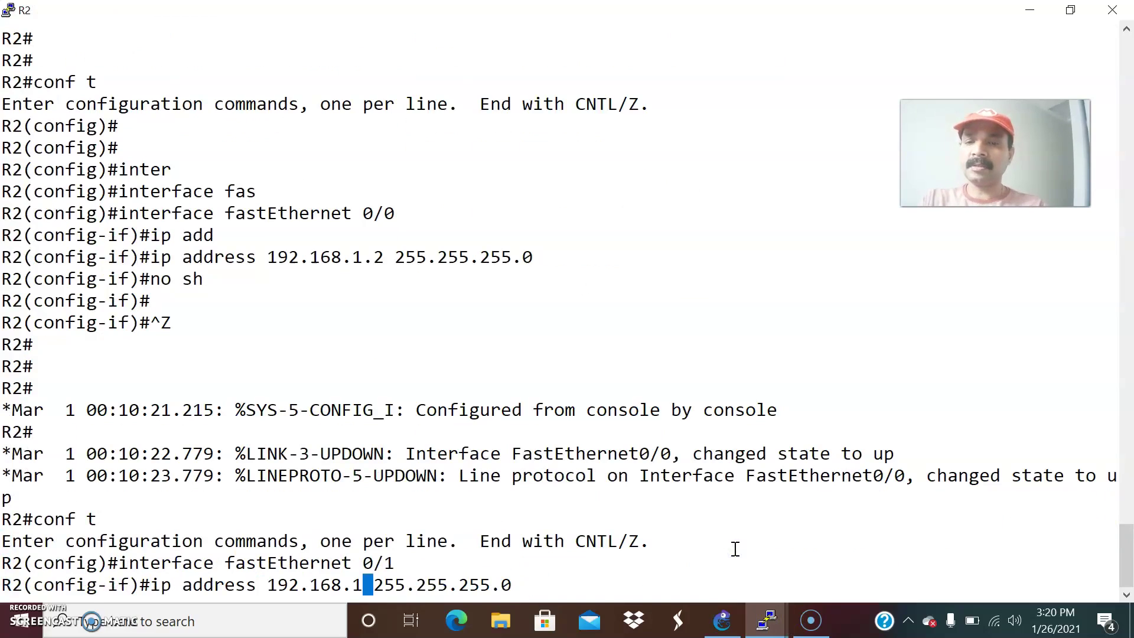
text(2.1)
key(Return)
text(no sh)
key(Return)
key(Return)
key(ctrl+z)
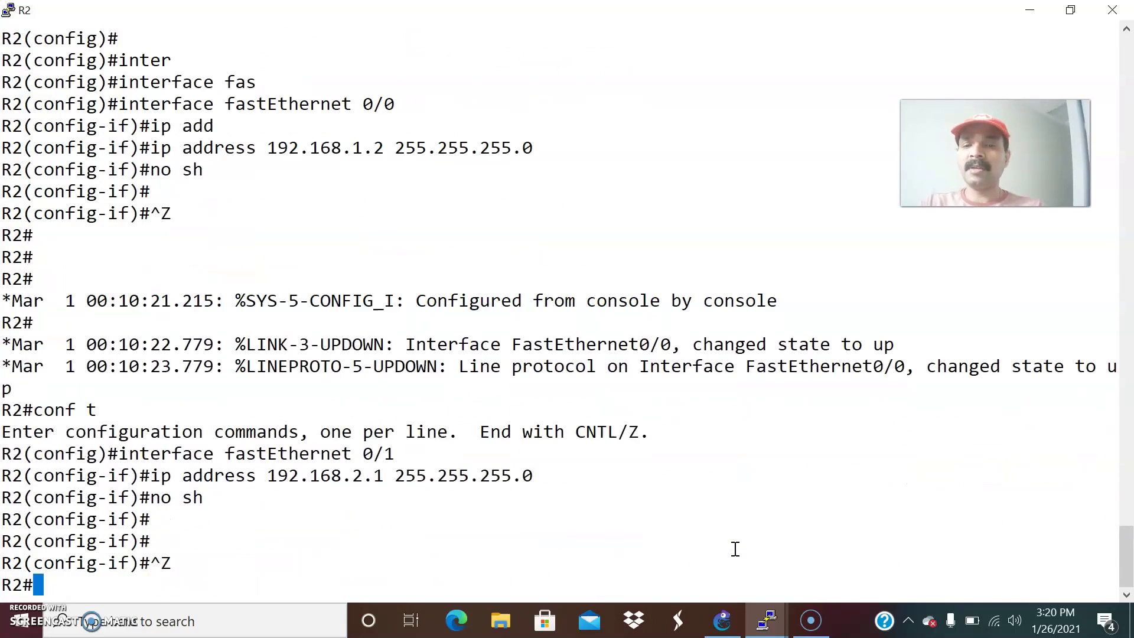
click(722, 620)
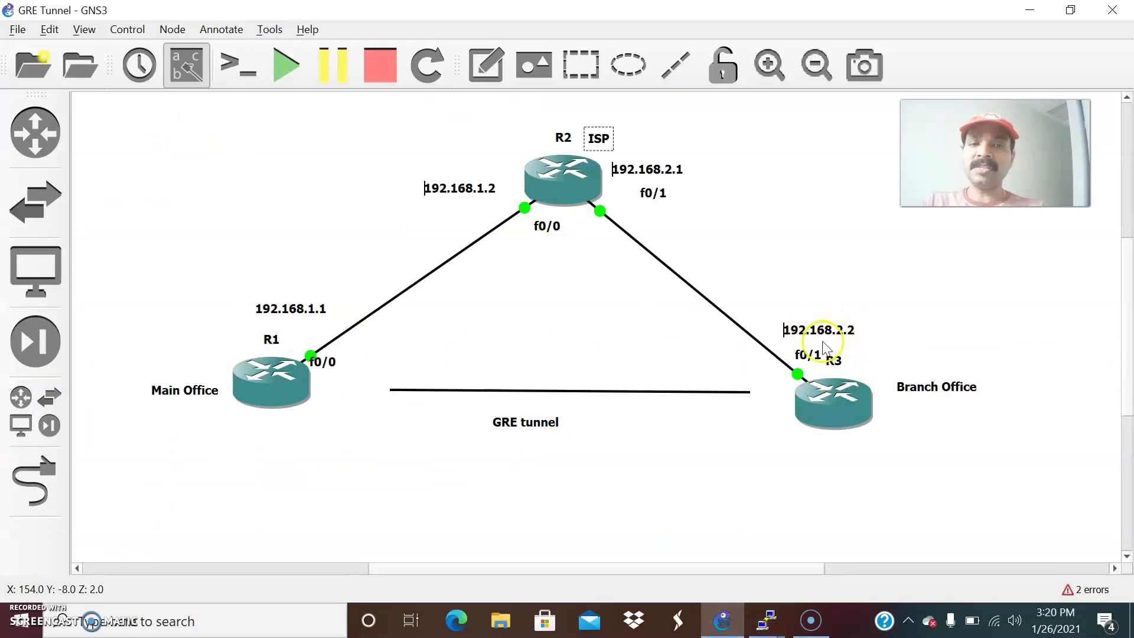
Open R3's console, enter global configuration, and select interface fastEthernet 0/1.
click(766, 620)
click(949, 568)
text(conf t)
key(Return)
key(Return)
text(inter)
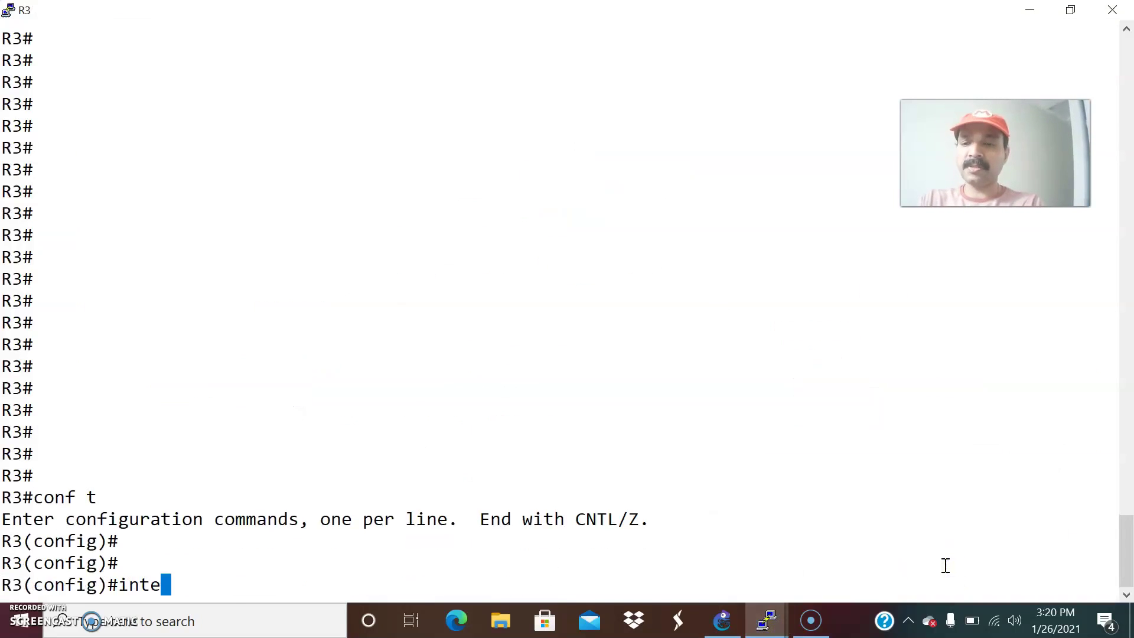
key(Tab)
text(fas)
key(Tab)
text(0/1)
key(Return)
Assign 192.168.2.2 255.255.255.0 to R3's fastEthernet 0/1, enable it, and exit.
text(ip add)
key(Tab)
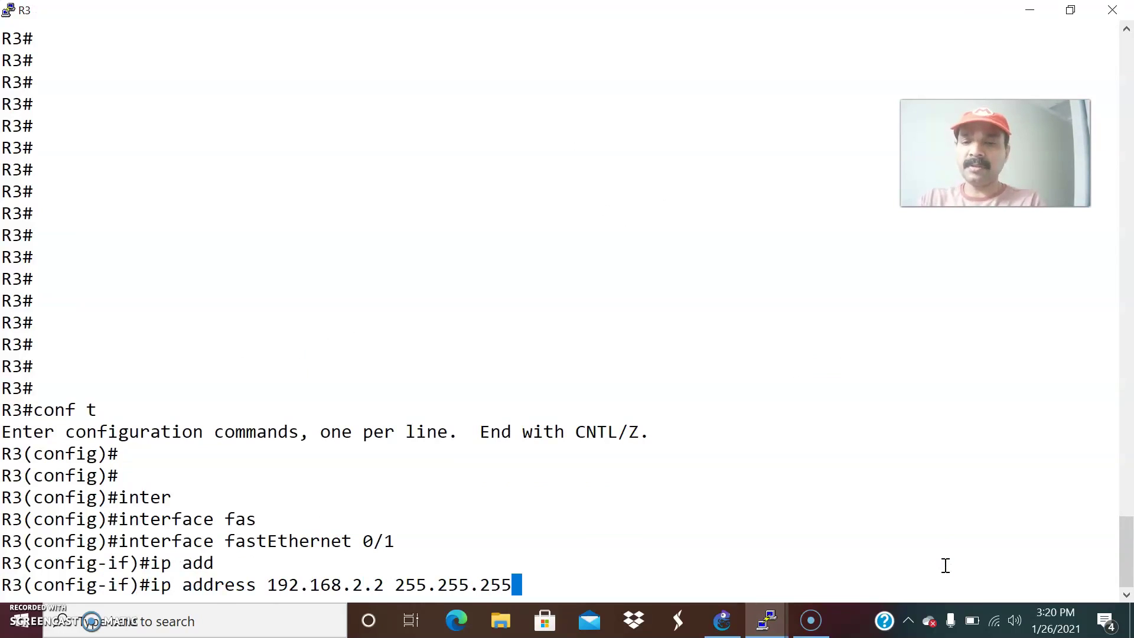
text(192.168.2.2 255.255.255.0)
key(Return)
key(Return)
key(Return)
text(no sh)
key(Return)
key(Return)
key(ctrl+z)
key(Return)
key(Return)
key(Return)
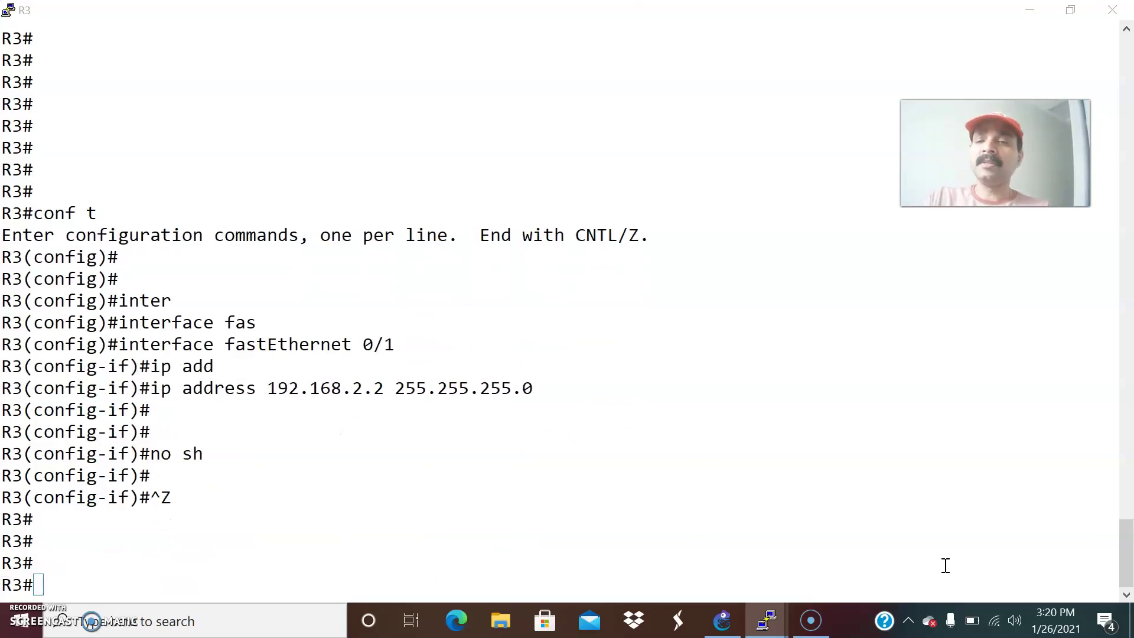
key(alt+Tab)
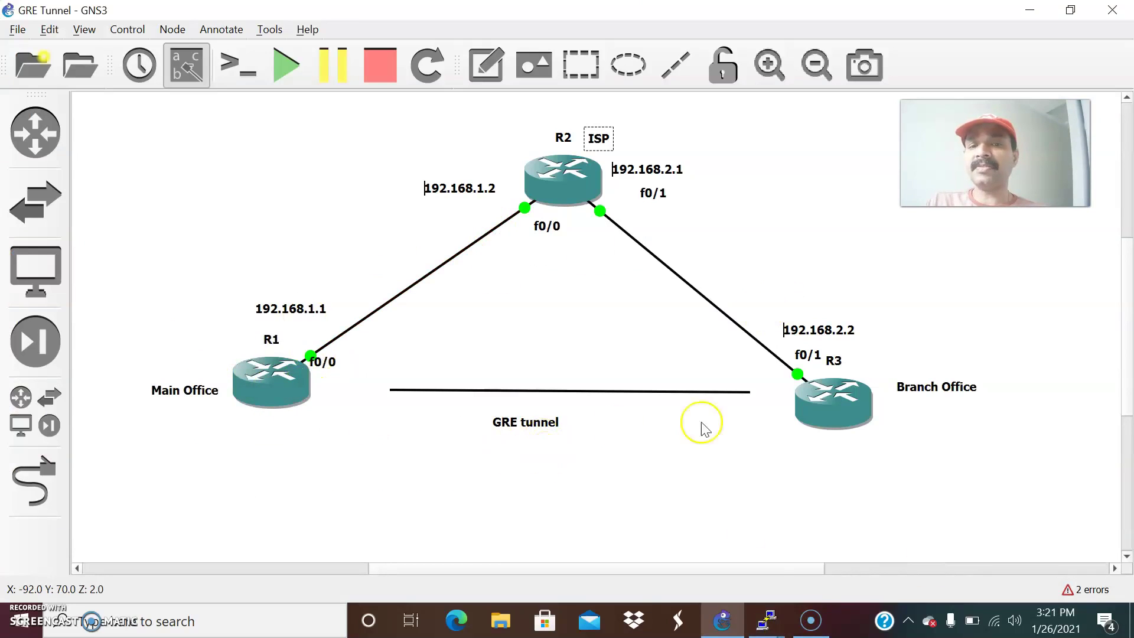
Run 'show ip interface brief' on R1 and compare it with the topology.
mouse_move(766, 625)
click(531, 514)
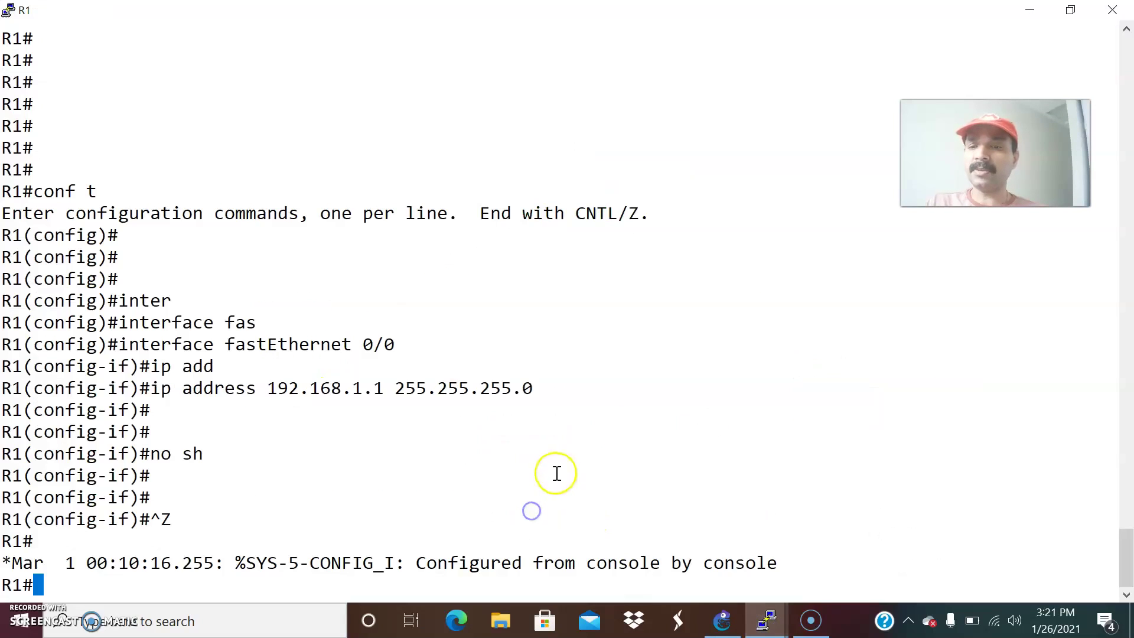
key(Return)
key(Return)
key(Return)
key(Return)
key(Return)
key(Return)
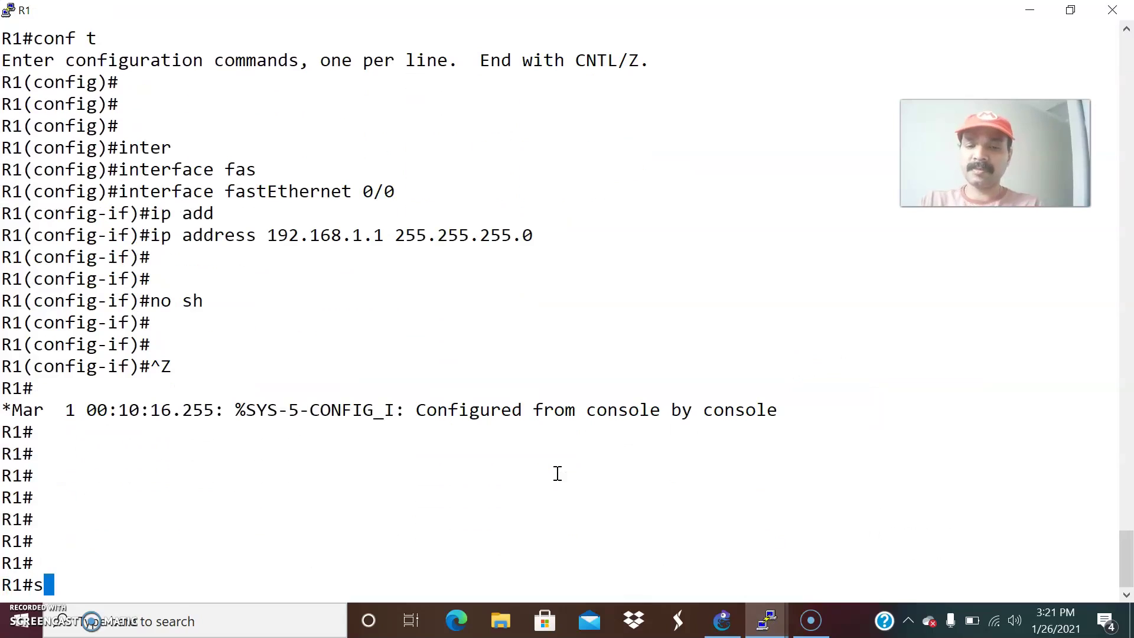
text(show ip inter)
key(Tab)
text(br)
key(Tab)
key(Return)
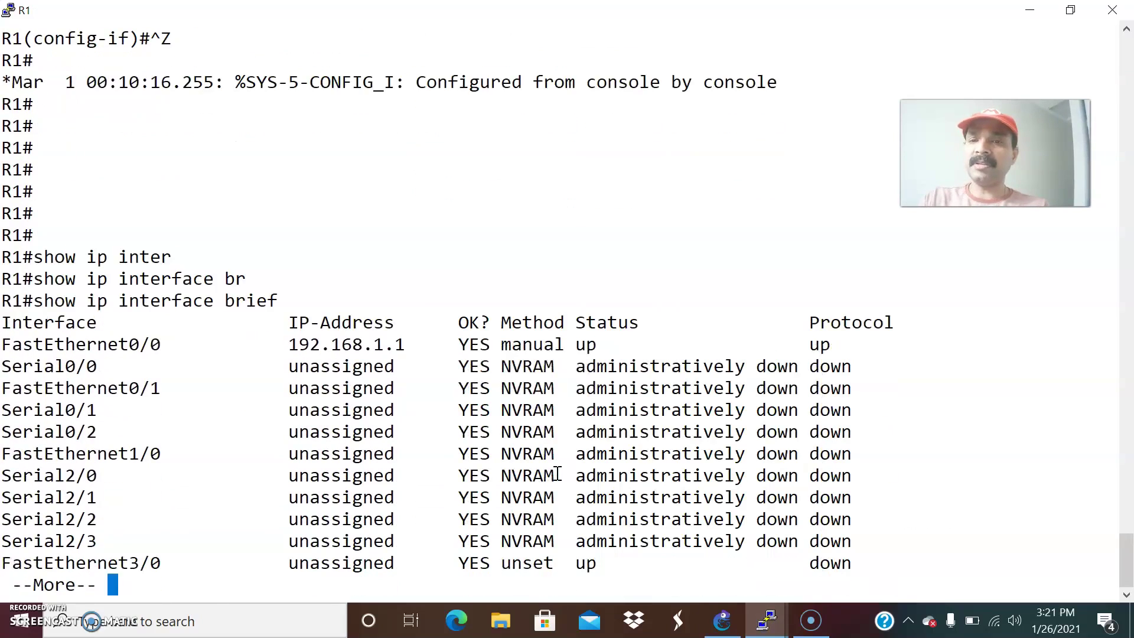
key(Return)
key(Return)
key(Return)
key(alt+Tab)
click(344, 322)
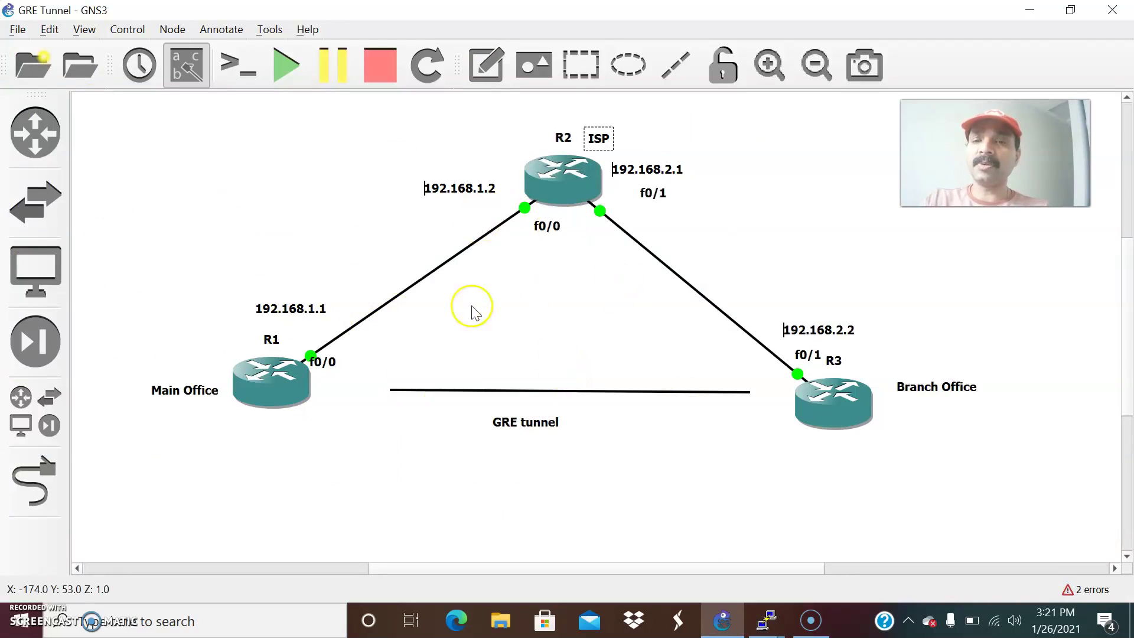
Enter and leave configuration mode on R1, then rerun 'show ip interface brief'.
key(alt+Tab)
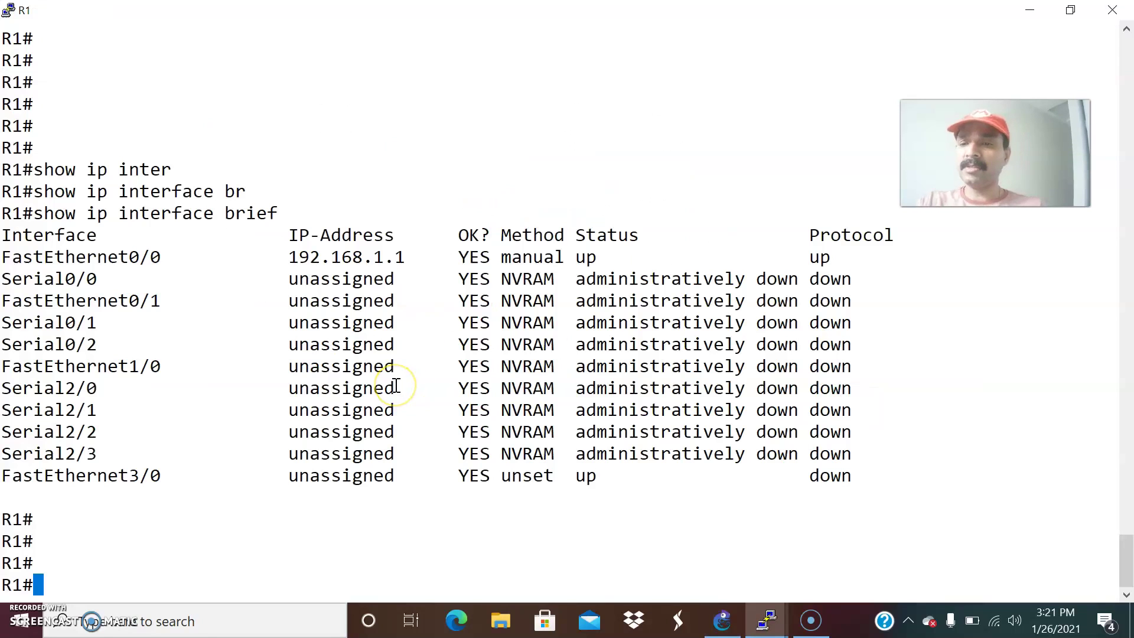
text(conf t)
key(Return)
key(Return)
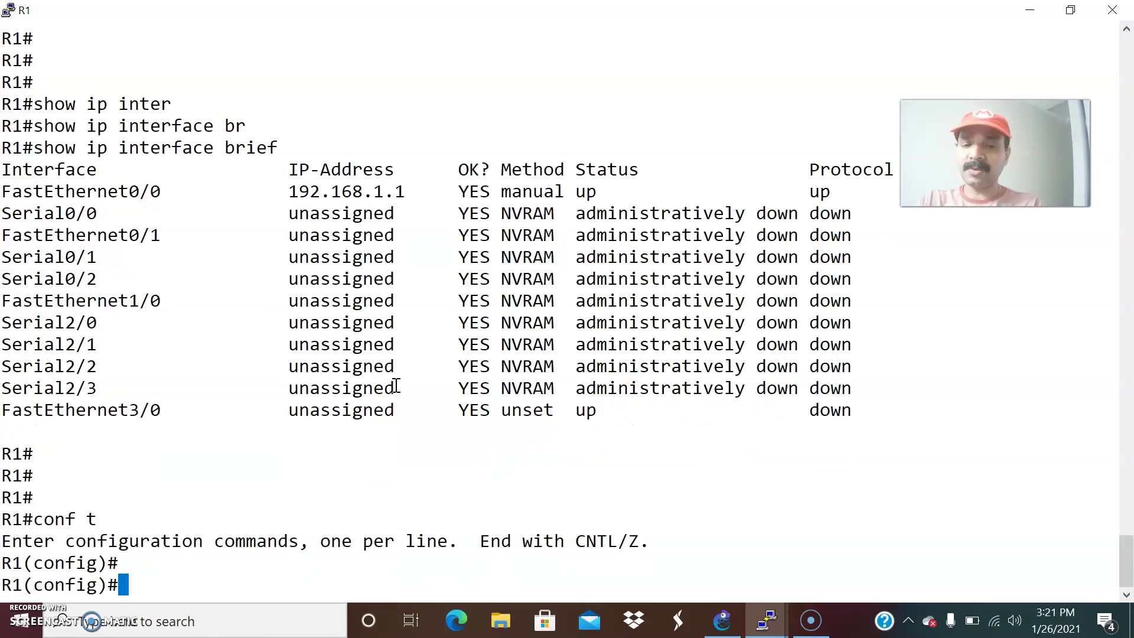
key(ctrl+z)
key(Return)
key(Return)
key(Return)
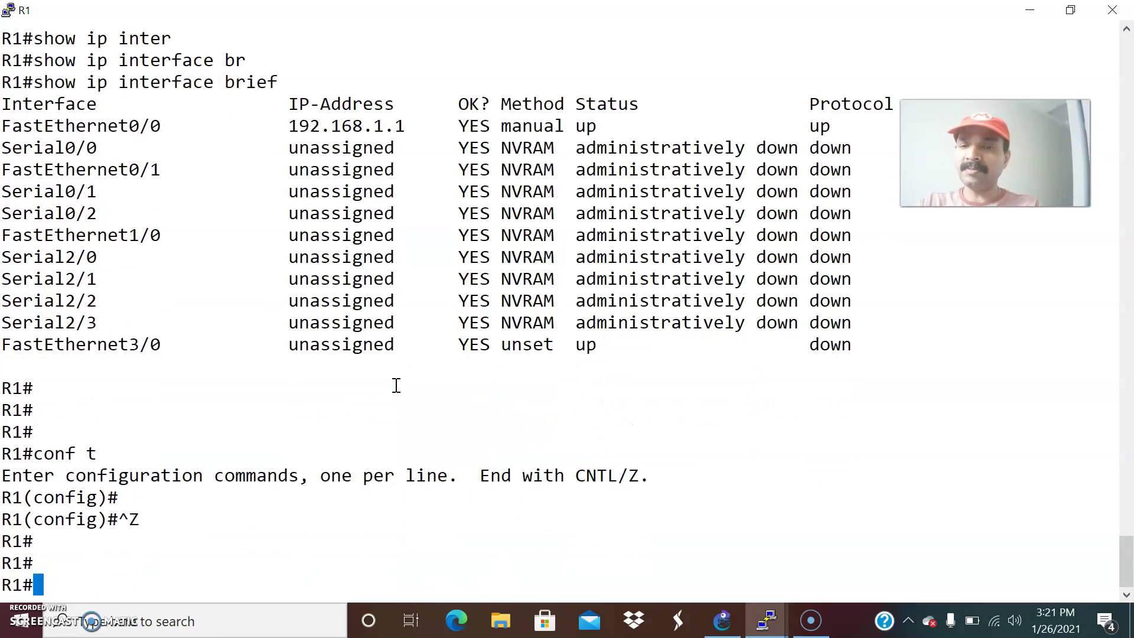
text(show ip inter)
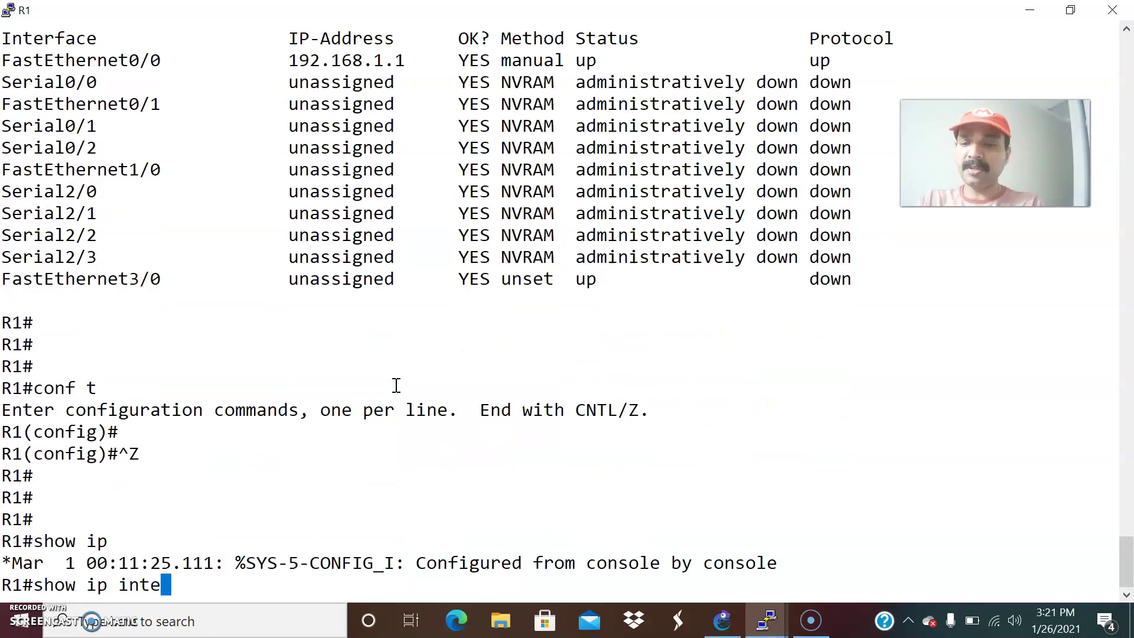
key(Tab)
text(br)
key(Tab)
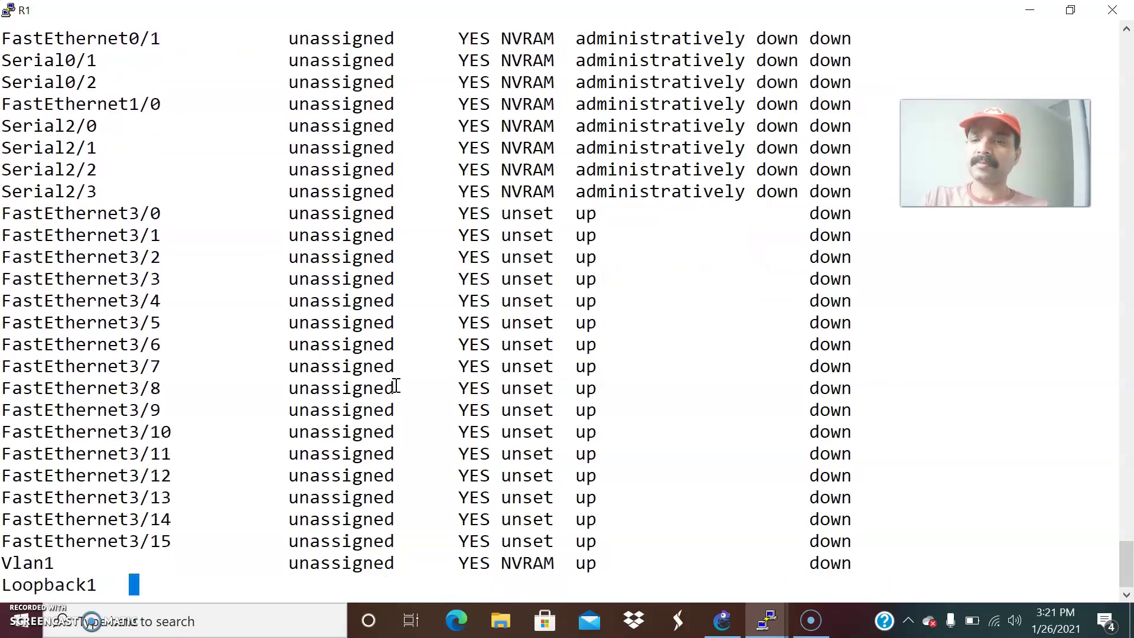
Note the Loopback1 address 1.1.1.1 and put R1 back into global configuration mode.
drag(370, 559, 282, 561)
click(282, 550)
text(conf t)
key(Return)
key(Return)
key(Return)
key(alt+Tab)
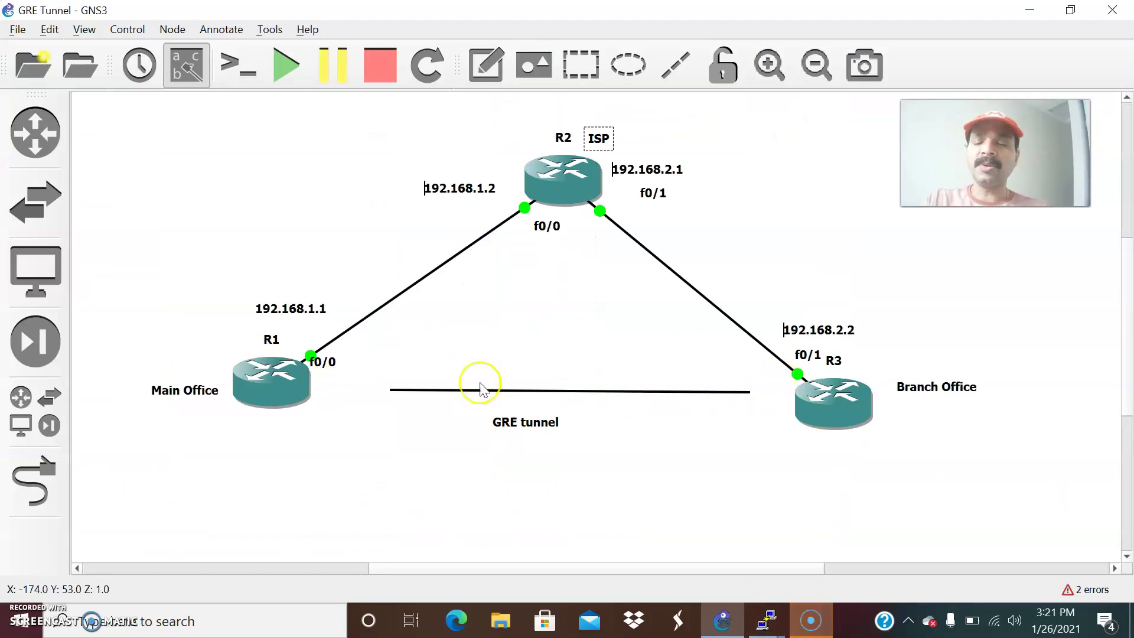
key(alt+Tab)
Create interface tunnel 1 on R1.
text(i)
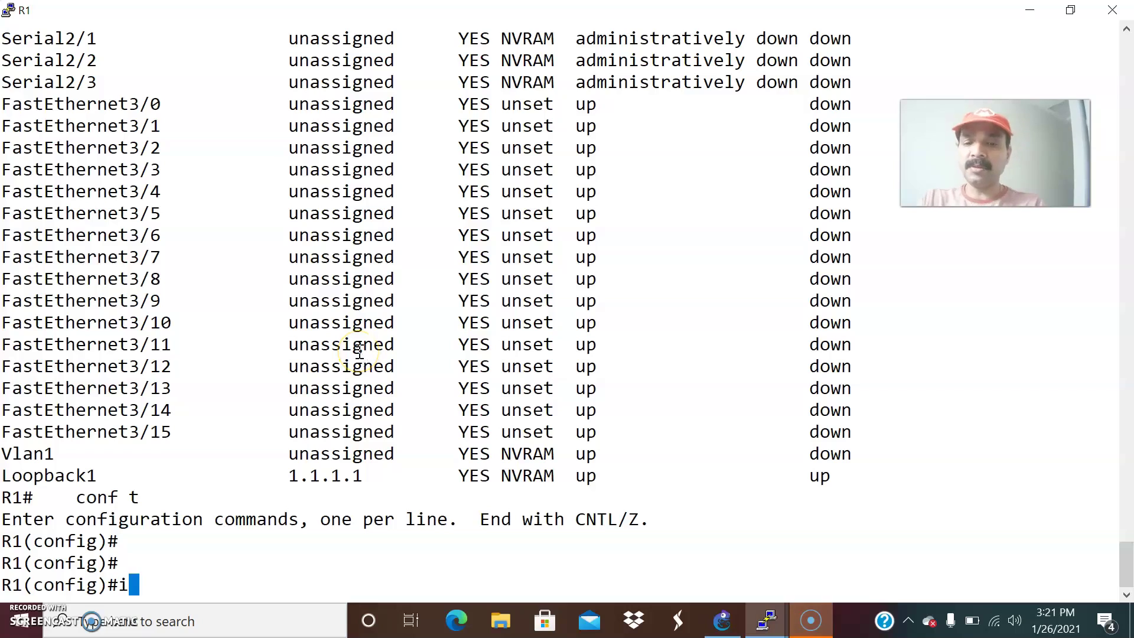
text(nter)
key(Tab)
text(tun)
key(Tab)
text(1)
key(Return)
Assign address 192.168.13.1 255.255.255.0 to tunnel 1.
text(ip add)
key(Tab)
key(alt+Tab)
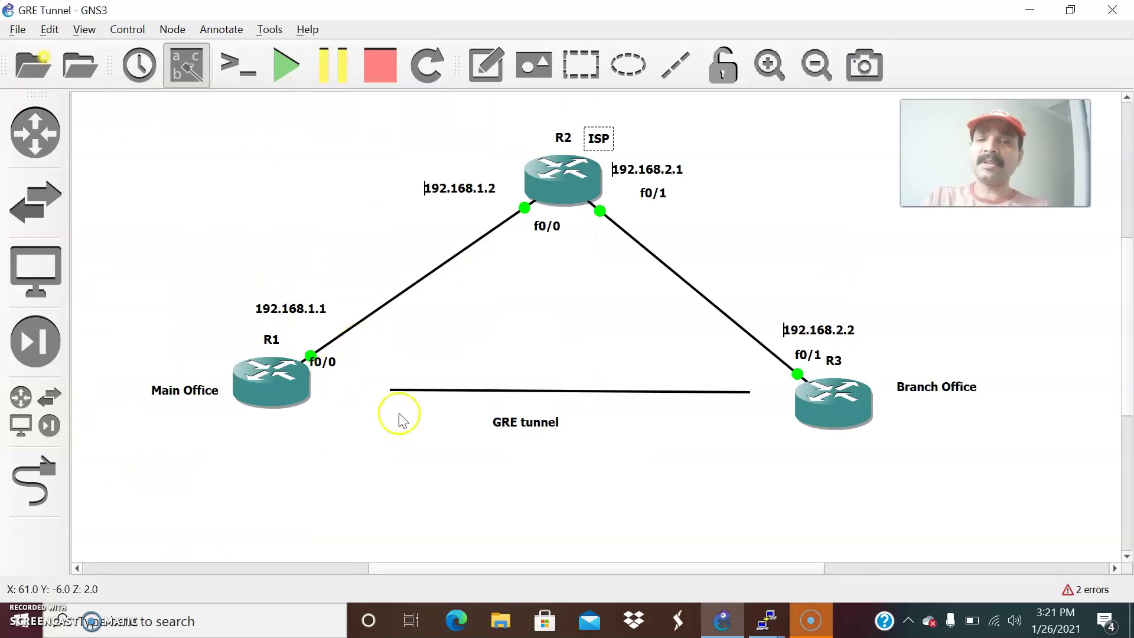
key(alt+Tab)
text(192.)
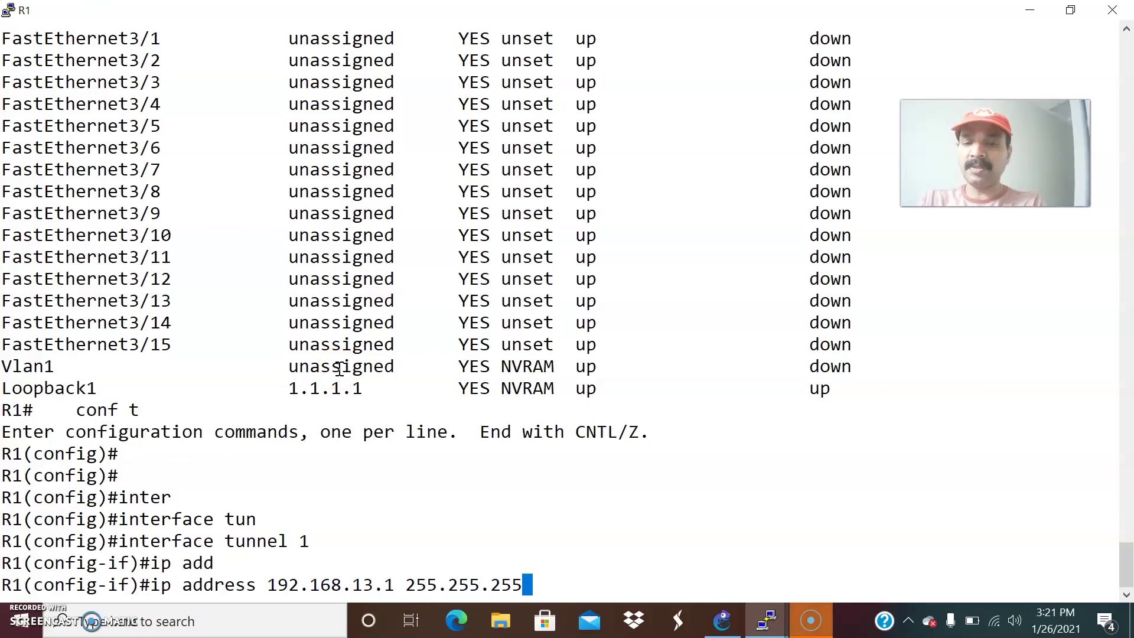
text(0)
key(Return)
key(alt+Tab)
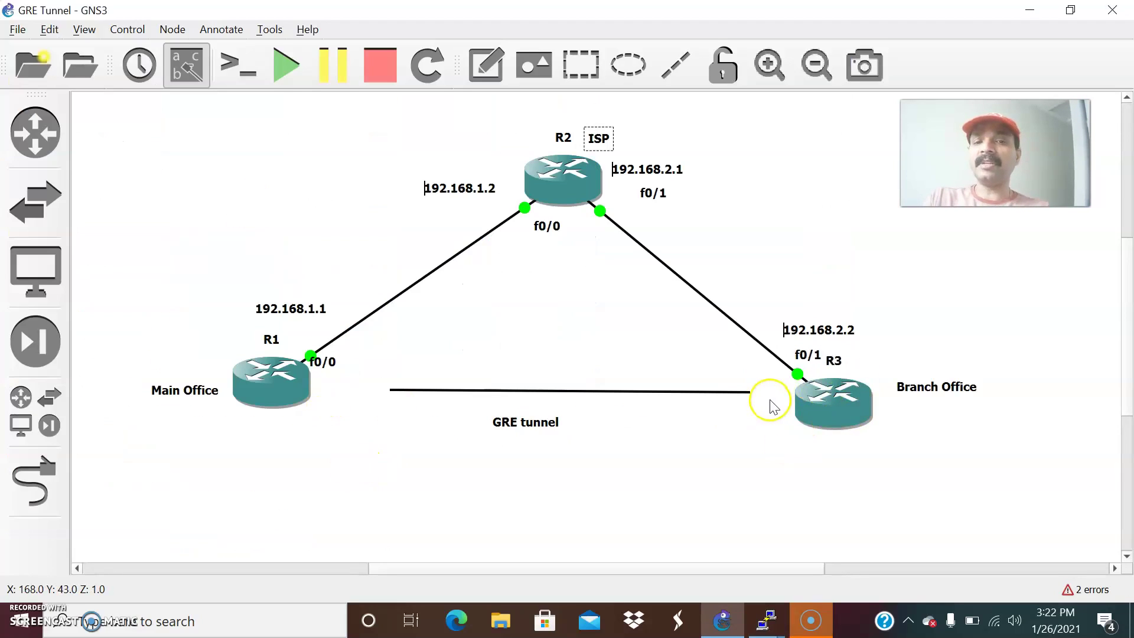
key(alt+Tab)
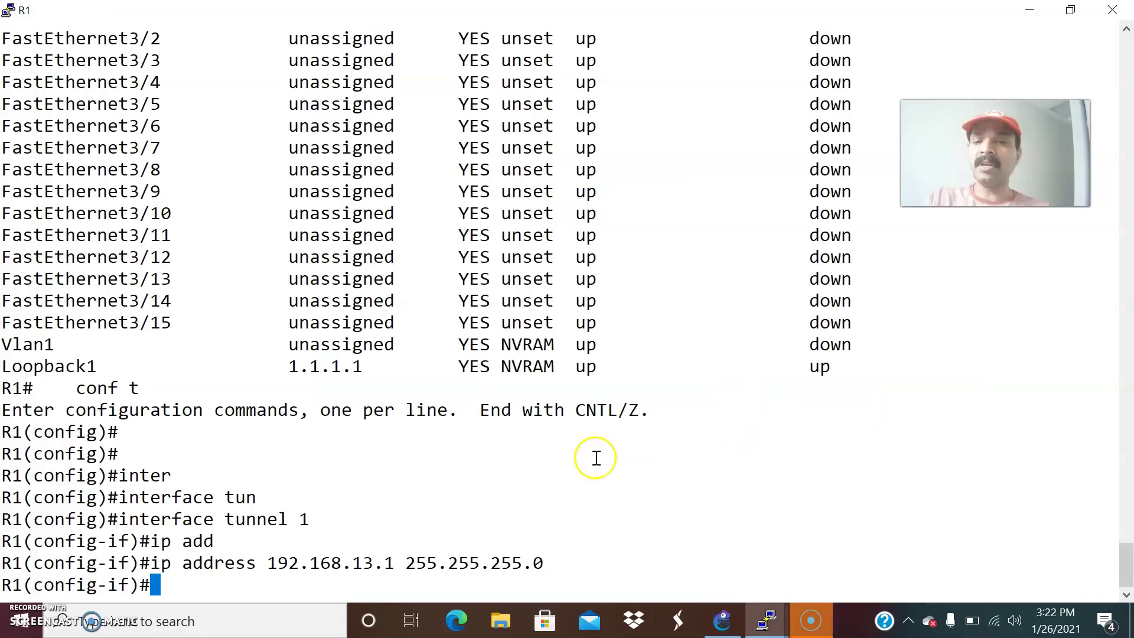
key(Return)
key(Return)
Set loopback 1 as the tunnel 1 source.
text(tunnel sou)
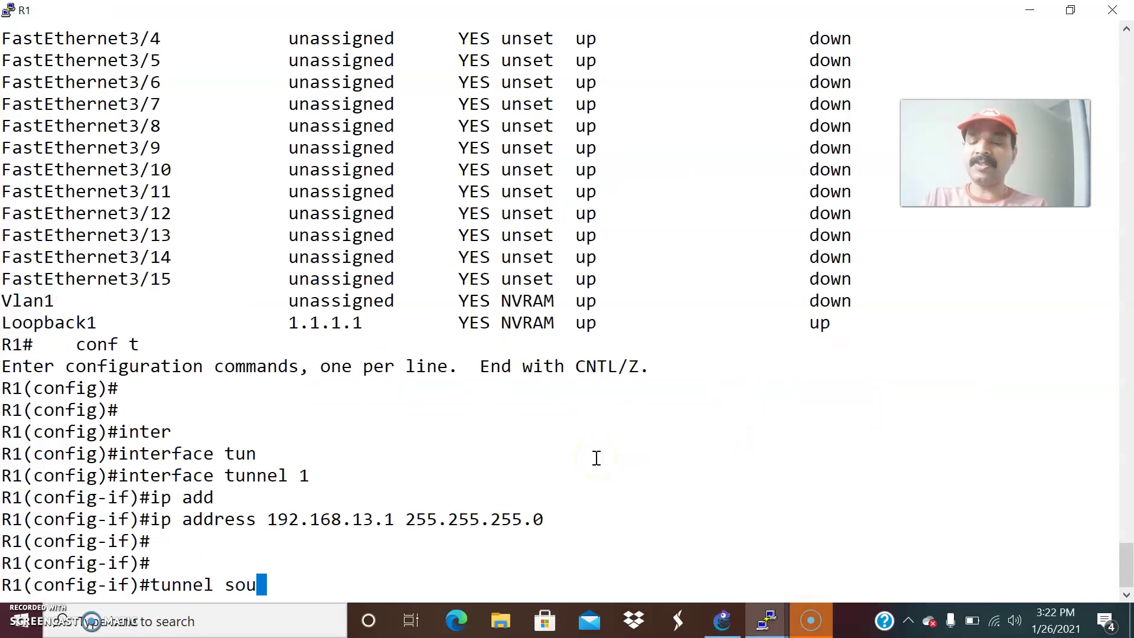
key(Tab)
key(alt+Tab)
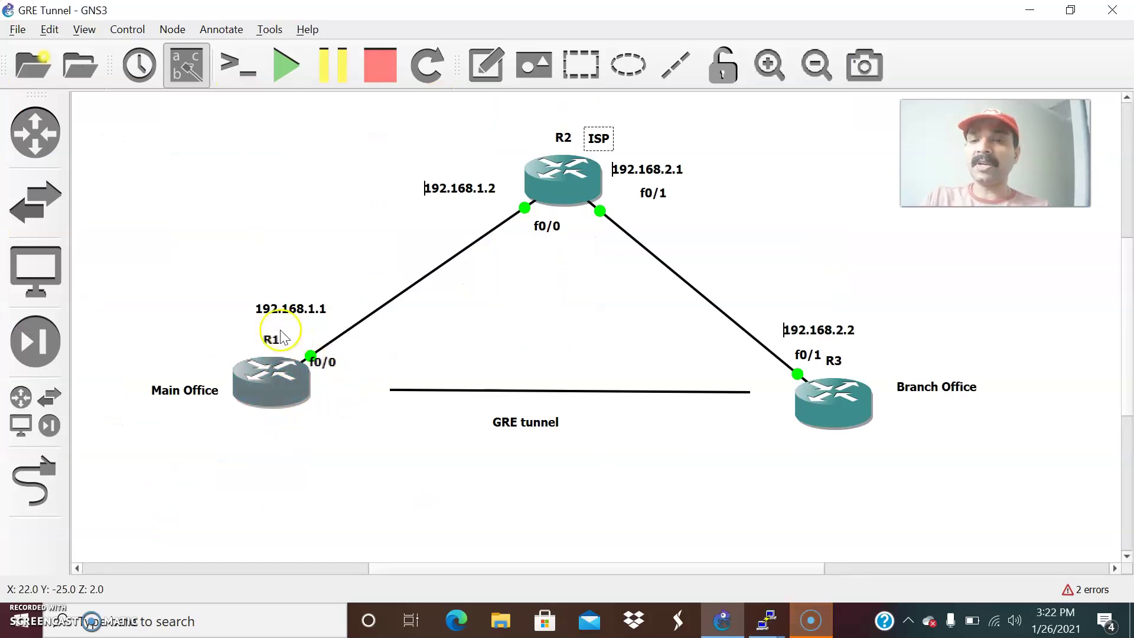
key(alt+Tab)
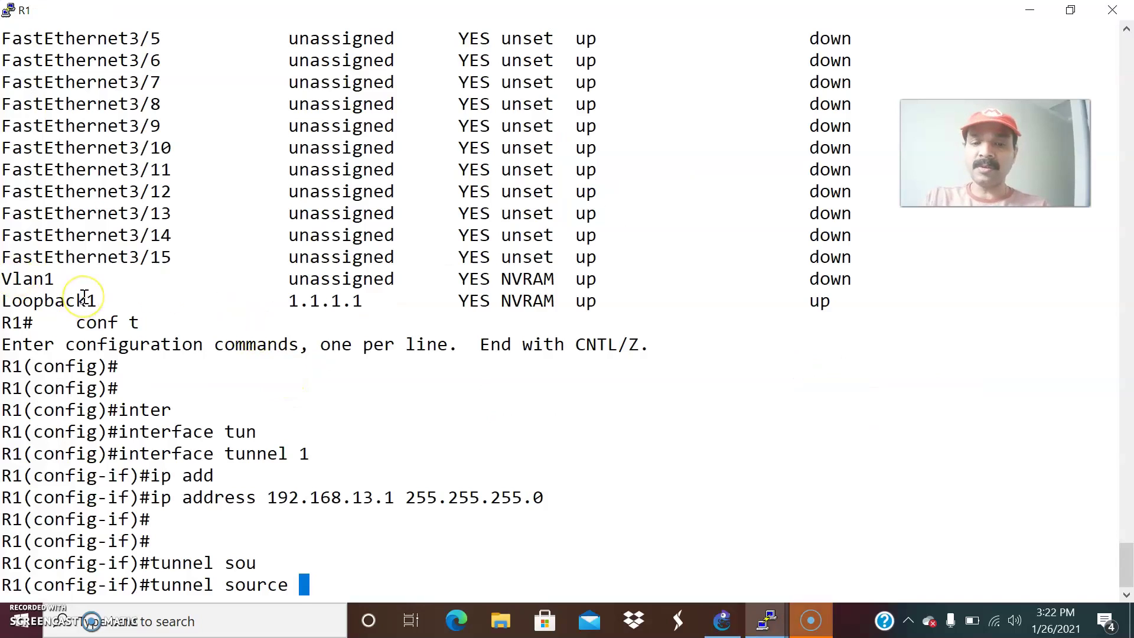
text(loo)
key(BackSpace)
text(opback 1)
key(Return)
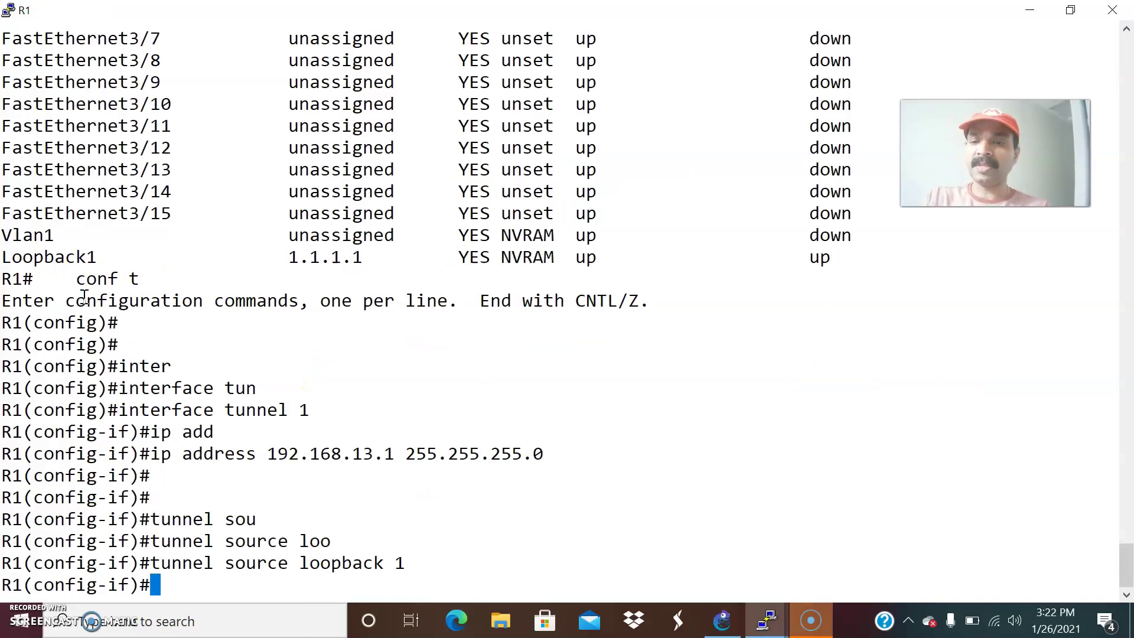
Set the tunnel destination to 3.3.3.3 and leave configuration mode on R1.
text(tunnel des)
key(Tab)
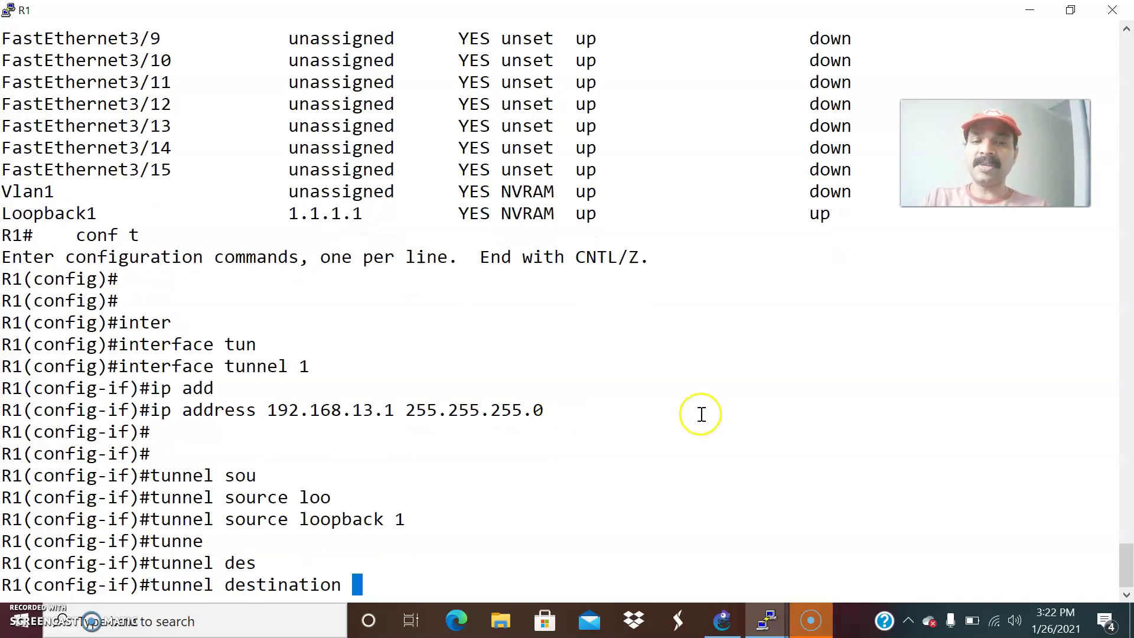
key(alt+Tab)
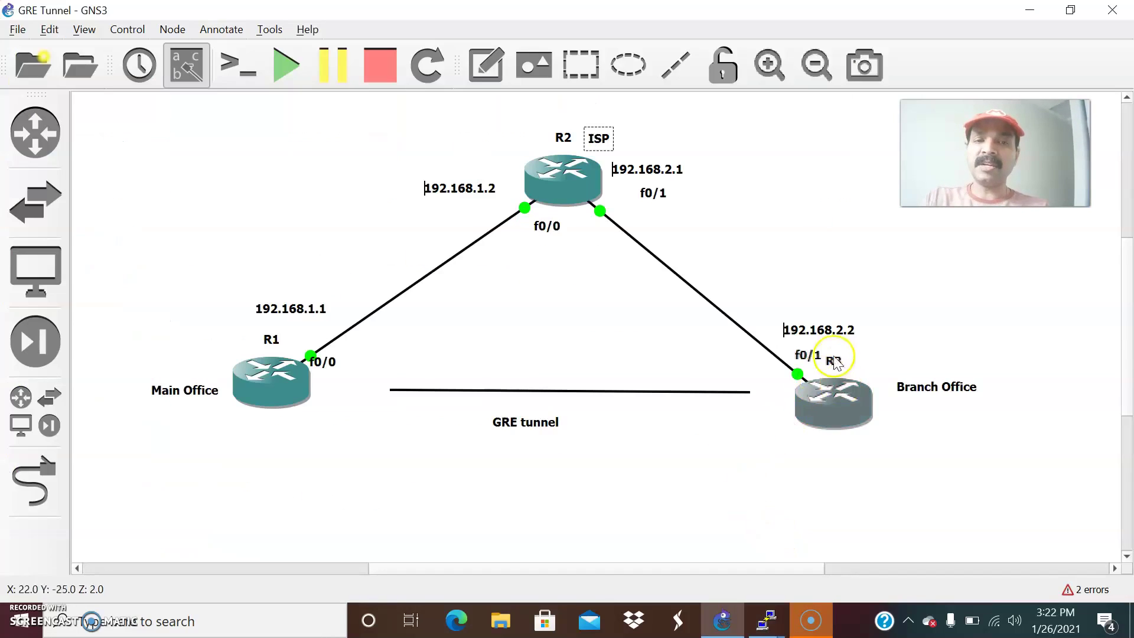
key(alt+Tab)
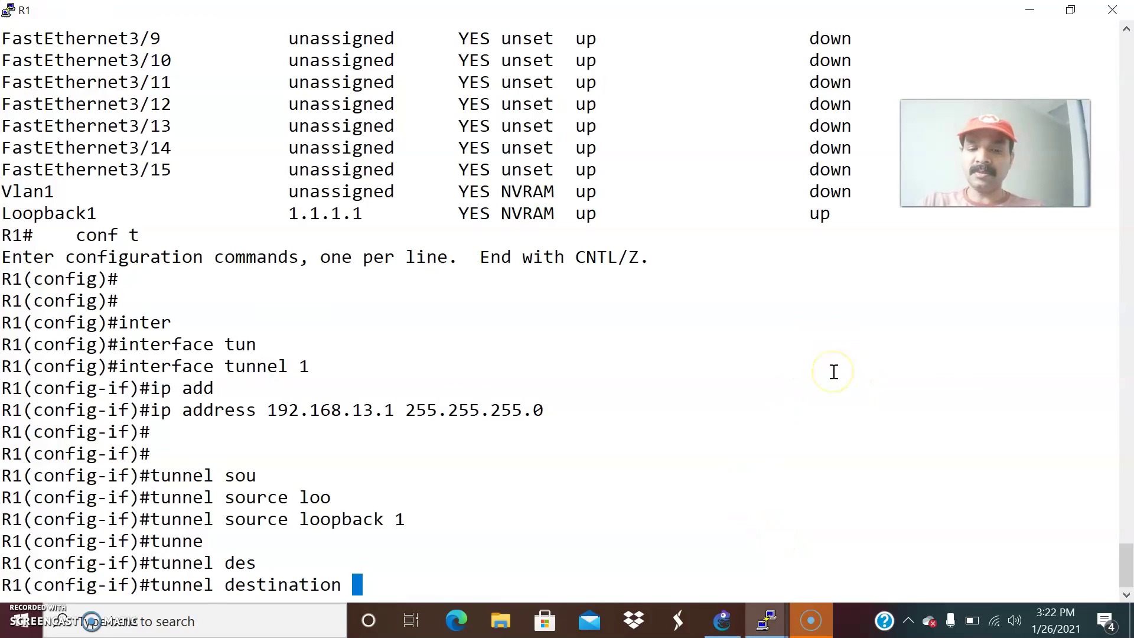
key(Return)
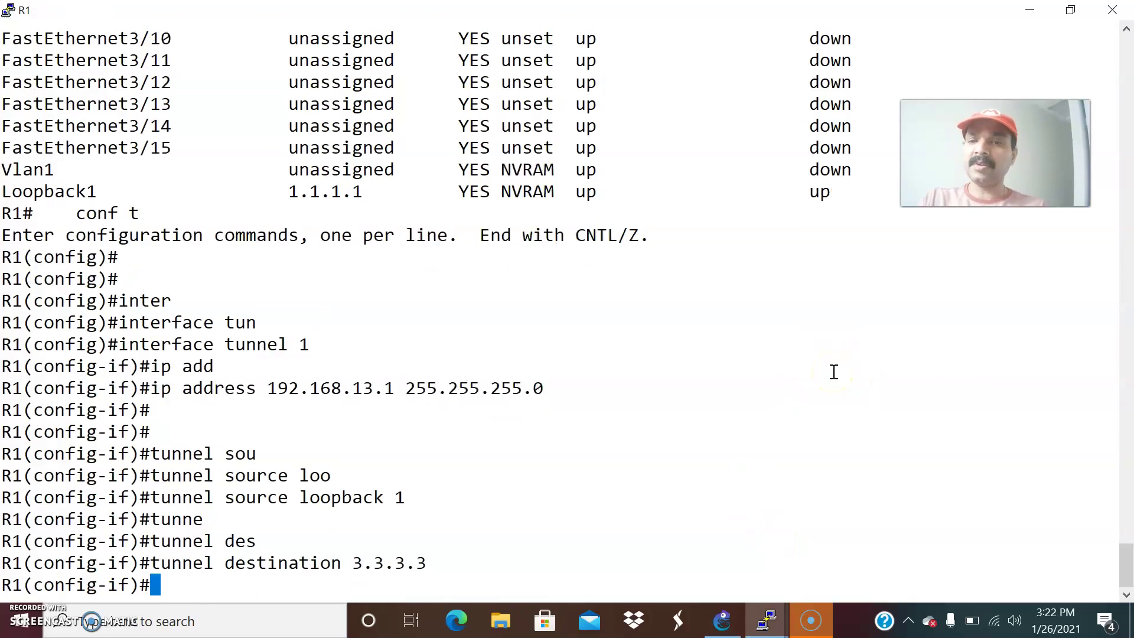
key(Return)
key(ctrl+z)
key(Return)
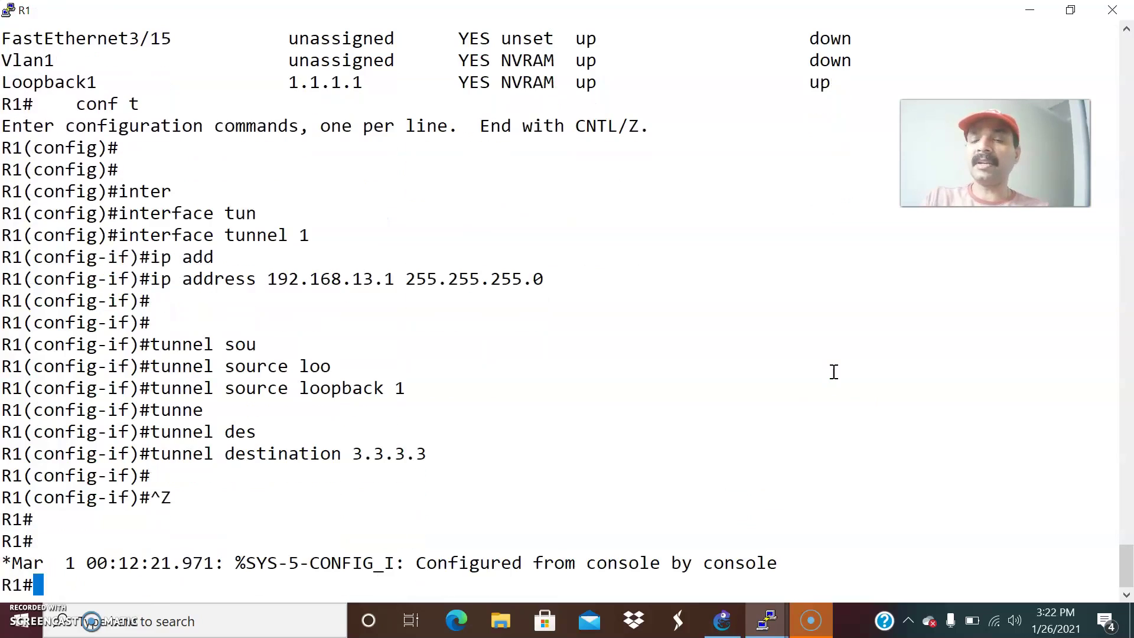
key(alt+Tab)
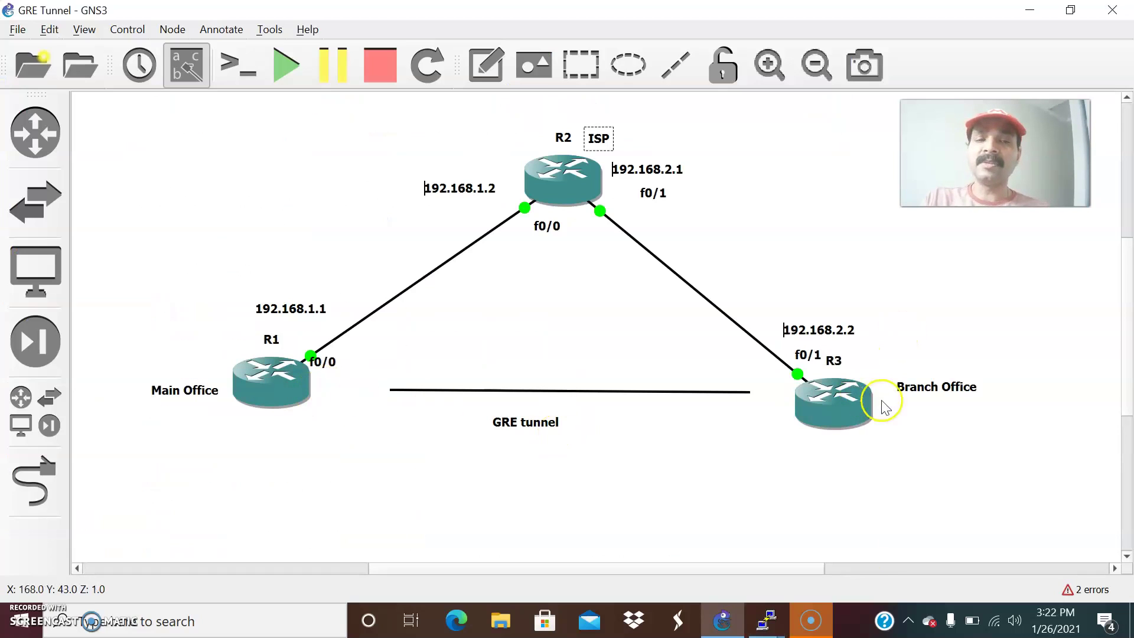
On R3, display the interface summary with show ip interface brief.
mouse_move(766, 619)
click(934, 525)
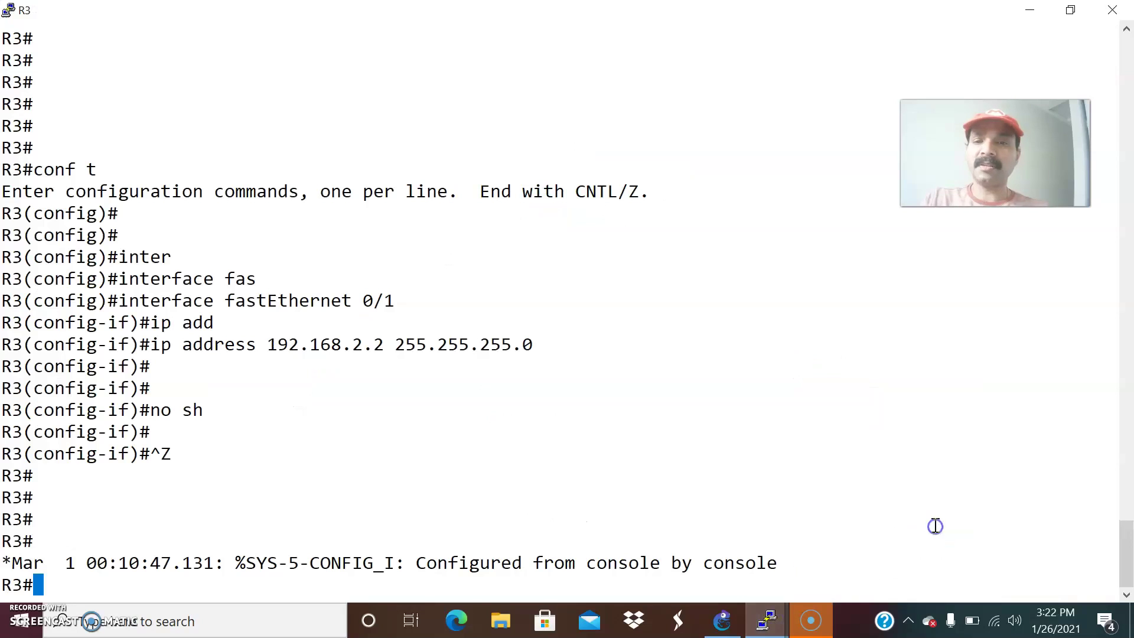
text(show ip inter)
key(Tab)
text(br)
key(Tab)
key(Return)
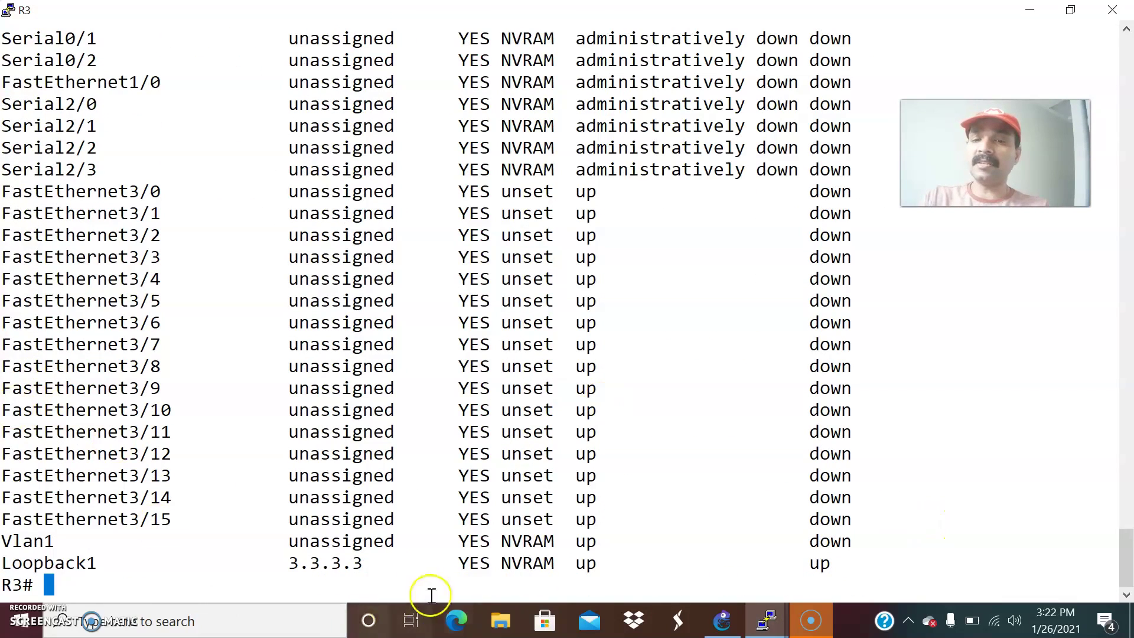
Create Tunnel1 on R3 with IP address 192.168.13.3 255.255.255.0.
text(conf t)
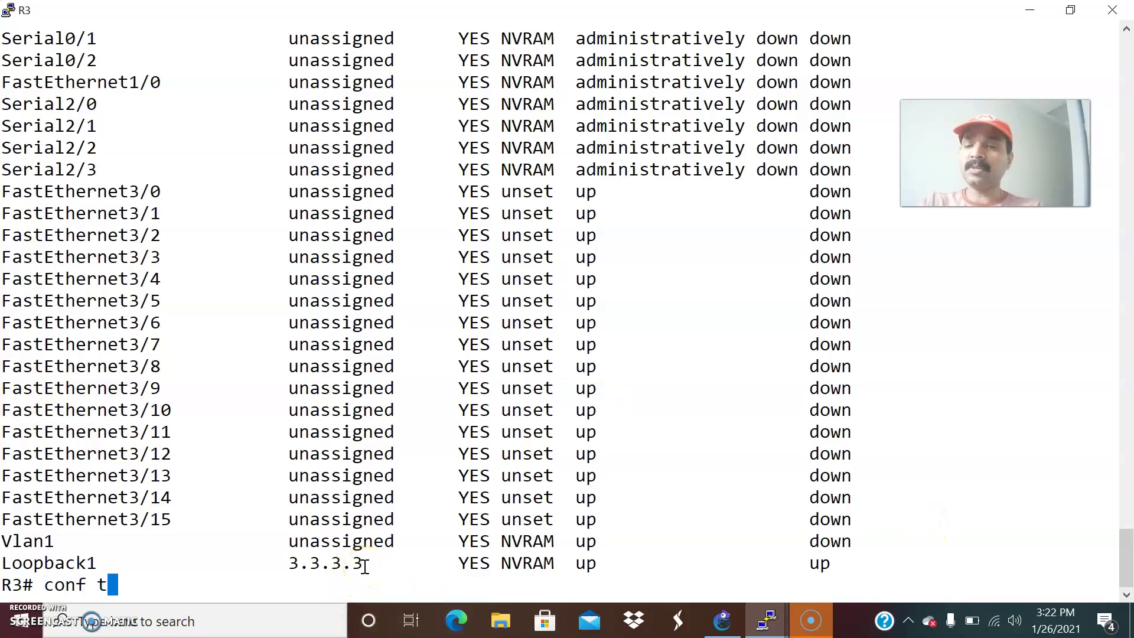
key(Return)
key(Return)
key(Return)
text(inter)
key(Tab)
text(tunn)
key(Tab)
text(1)
key(Return)
key(Return)
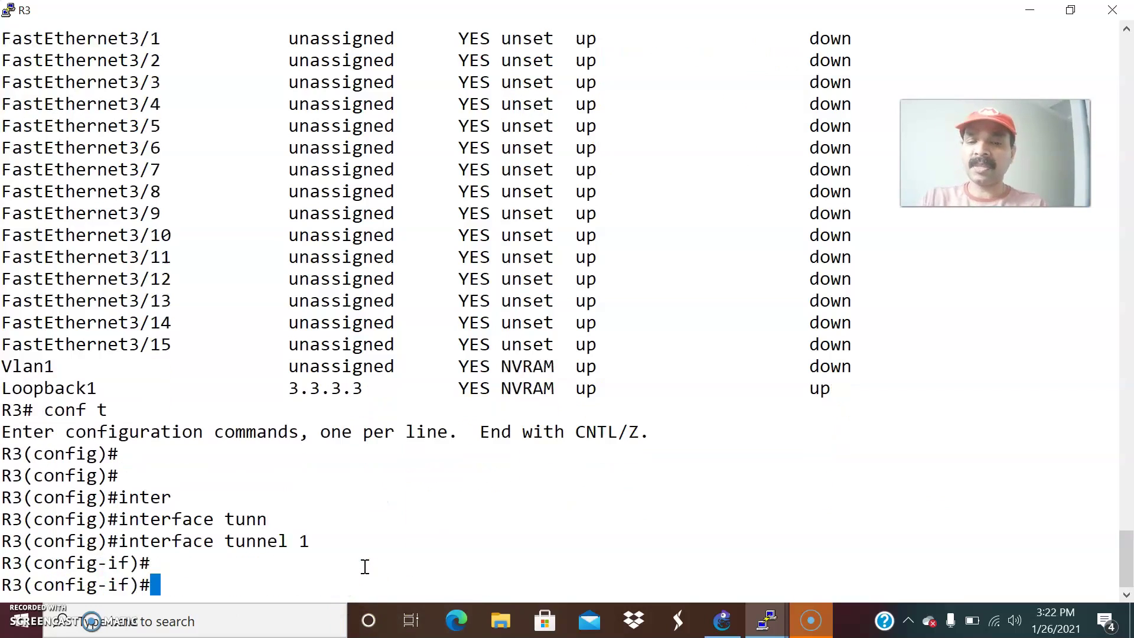
text(ip ad)
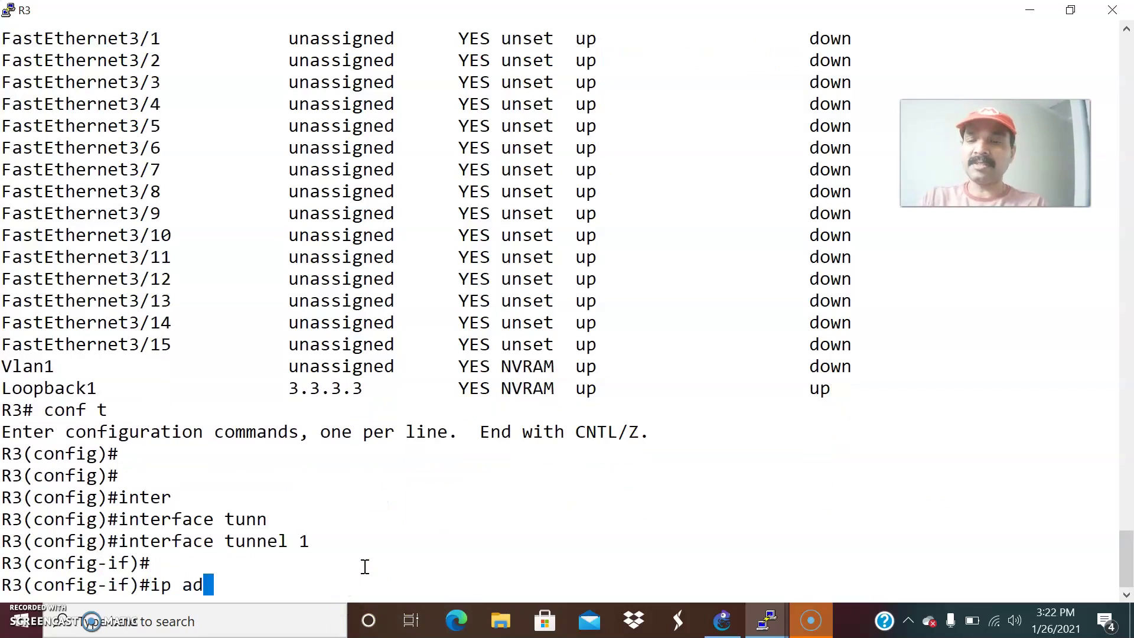
text(d)
key(Tab)
key(alt+Tab)
click(296, 405)
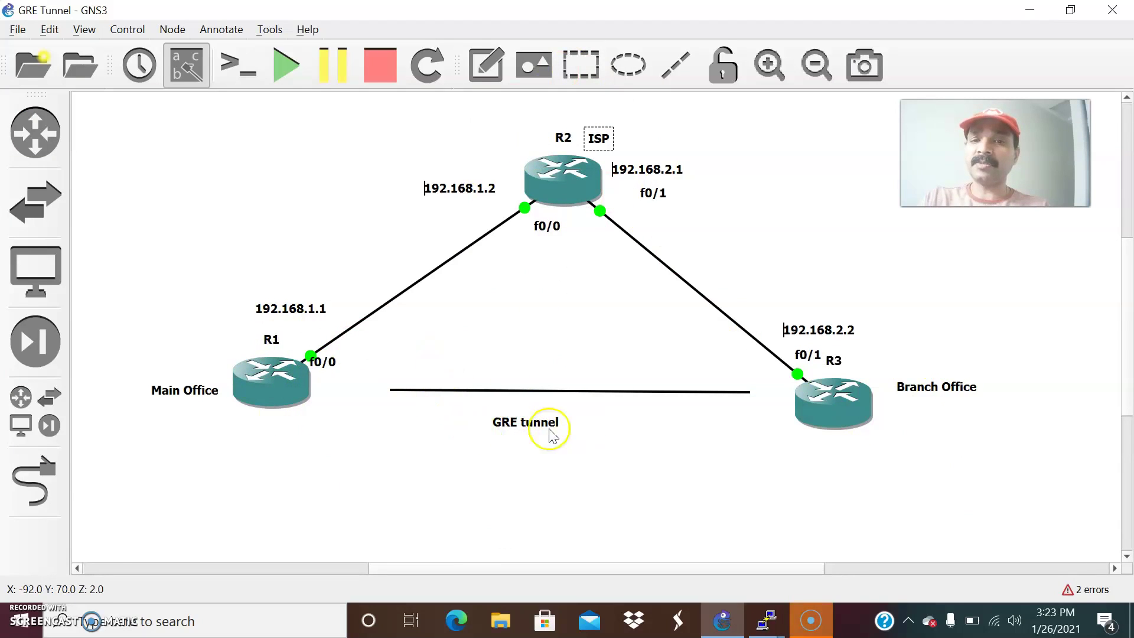
key(alt+Tab)
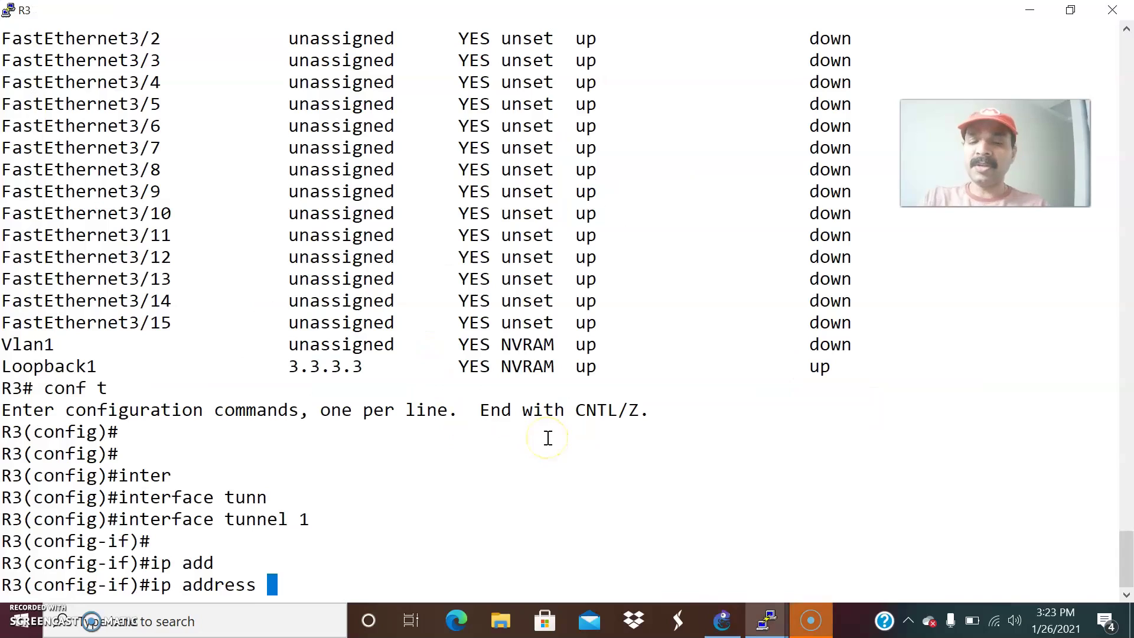
text(192.168.13.3 255.255.255.0)
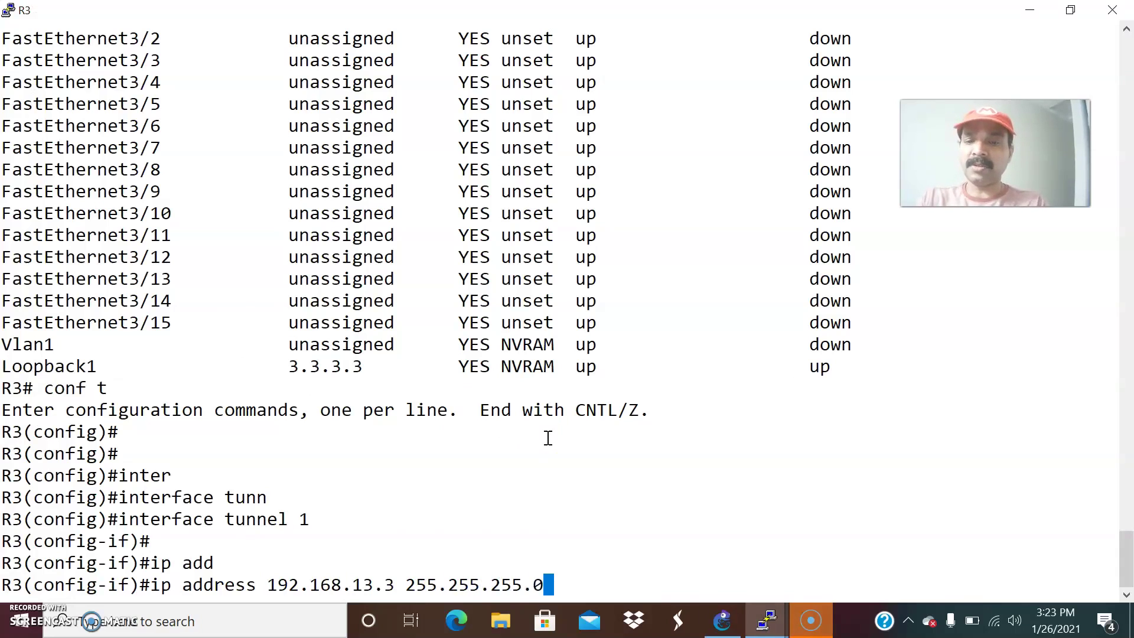
key(Return)
Source R3's Tunnel1 from Loopback1 toward destination 1.1.1.1 and exit configuration mode.
text(tunne)
key(Tab)
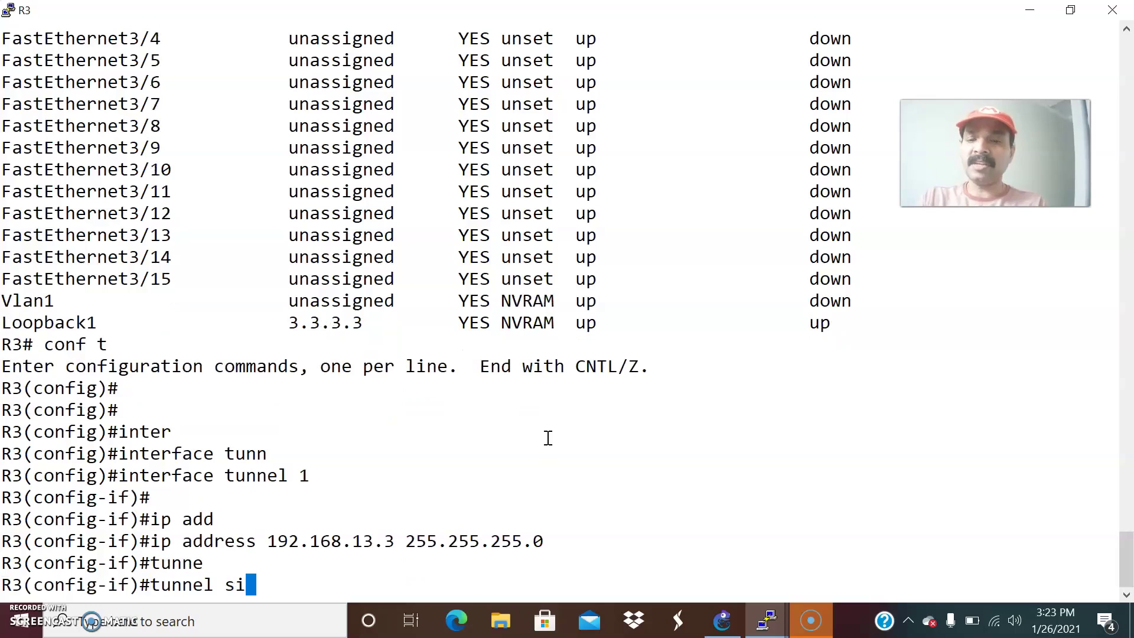
text(sou)
key(Tab)
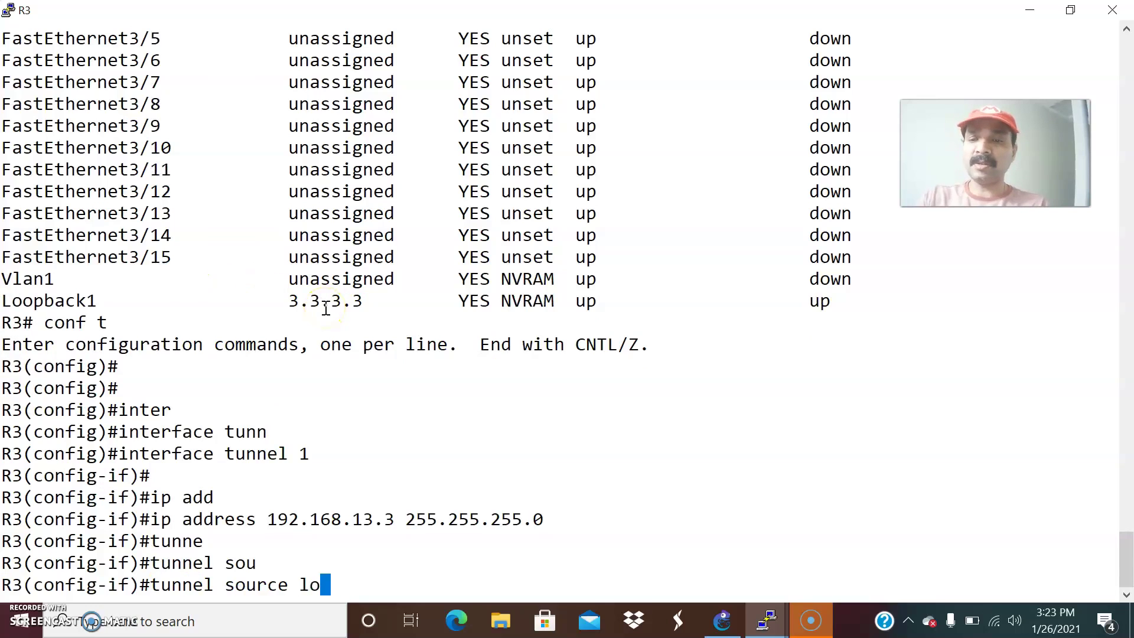
text(lo)
key(Tab)
text(1)
key(Return)
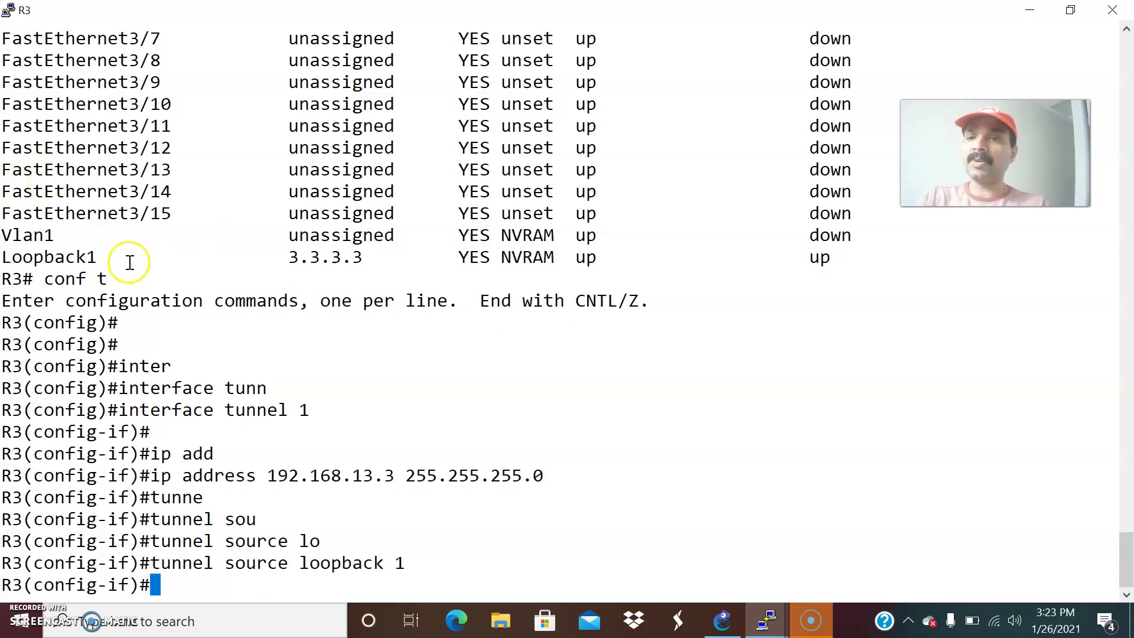
text(tunne)
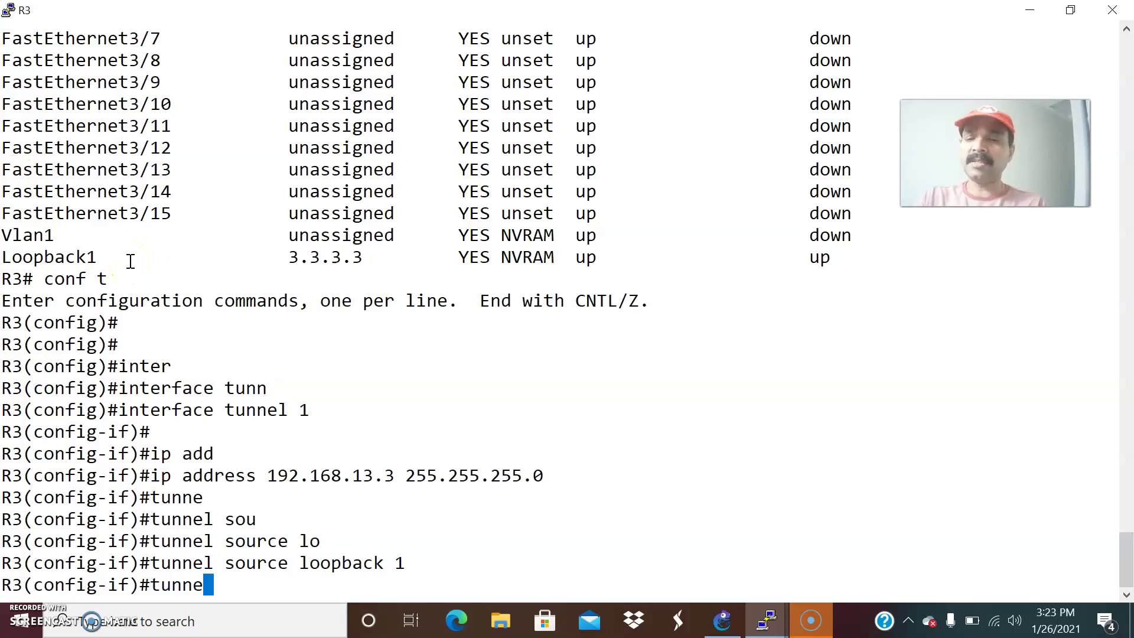
text(l dest)
key(Tab)
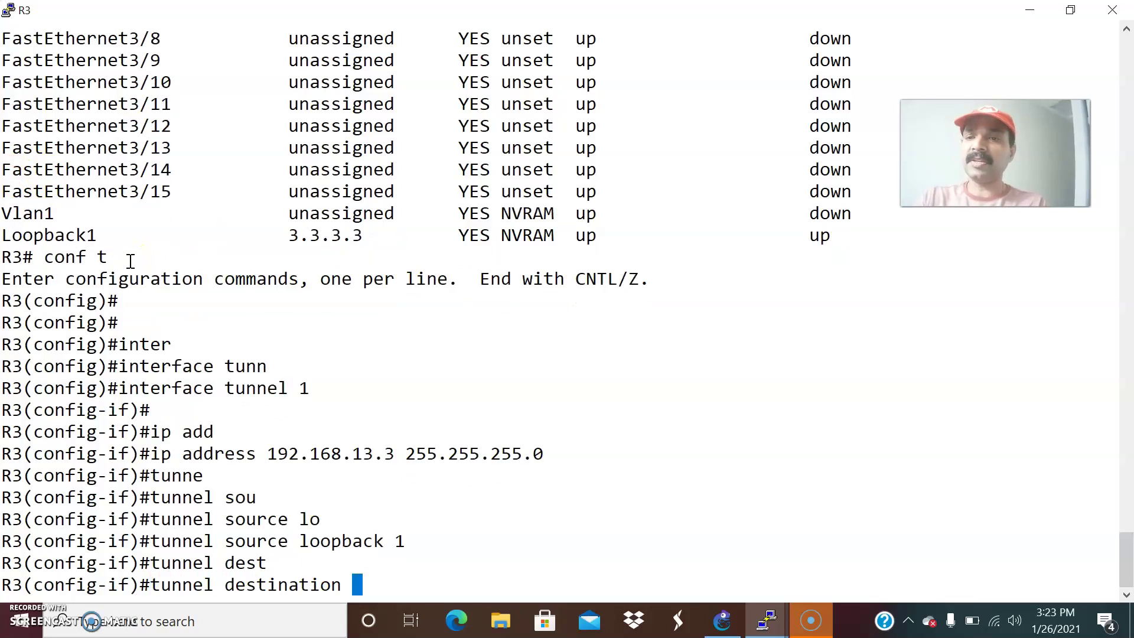
text(1.1)
key(Return)
key(Return)
key(ctrl+z)
key(alt+Tab)
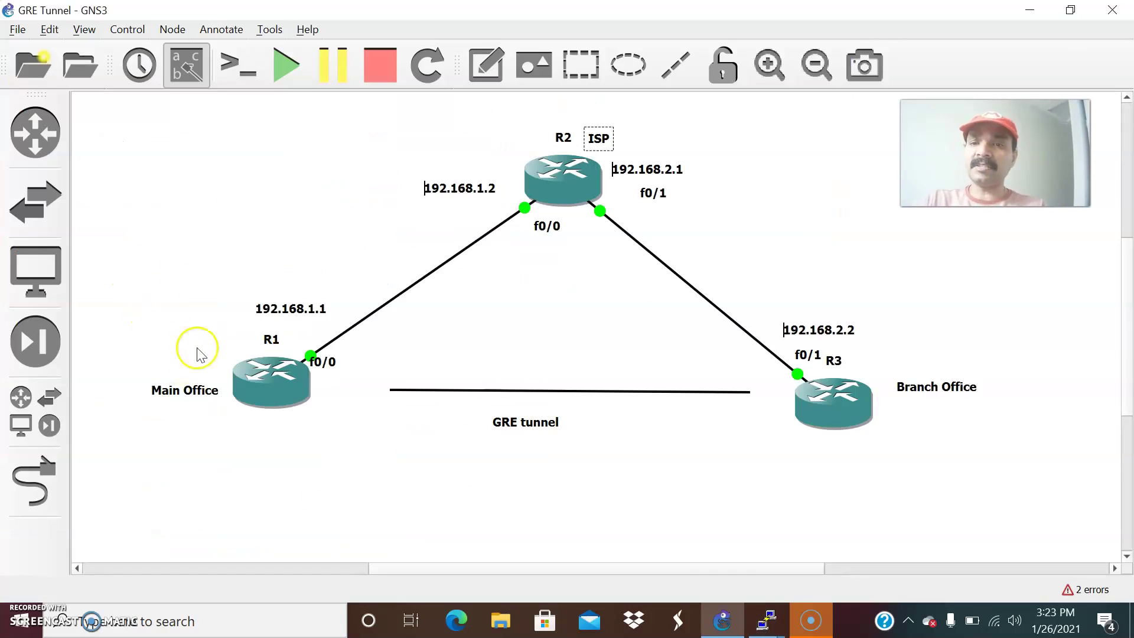
key(alt+Tab)
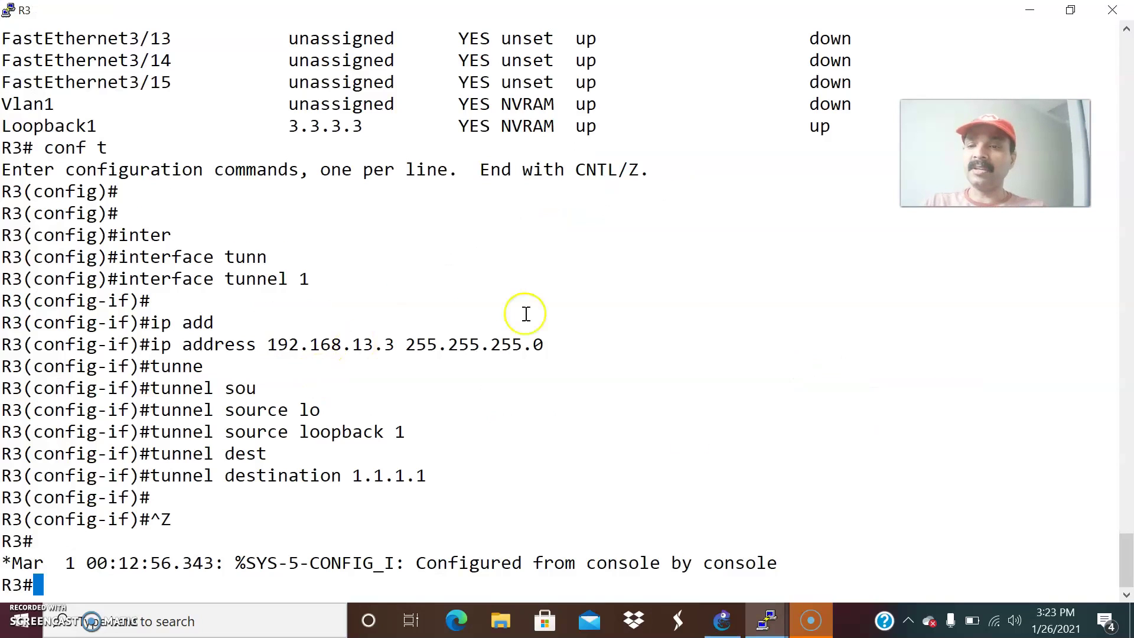
click(777, 628)
Run show ip interface brief on R1 twice, checking Tunnel1 at 192.168.13.1 and Loopback1.
click(611, 538)
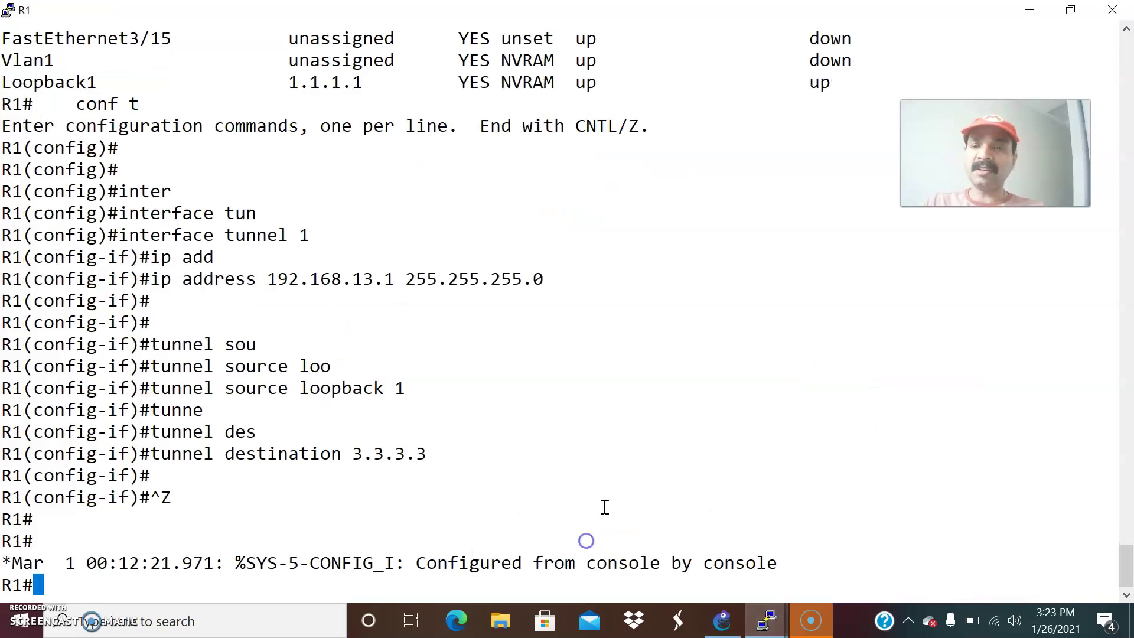
key(Return)
key(Return)
key(Return)
key(Return)
text(show ip inter)
key(Tab)
text(br)
key(Tab)
key(Return)
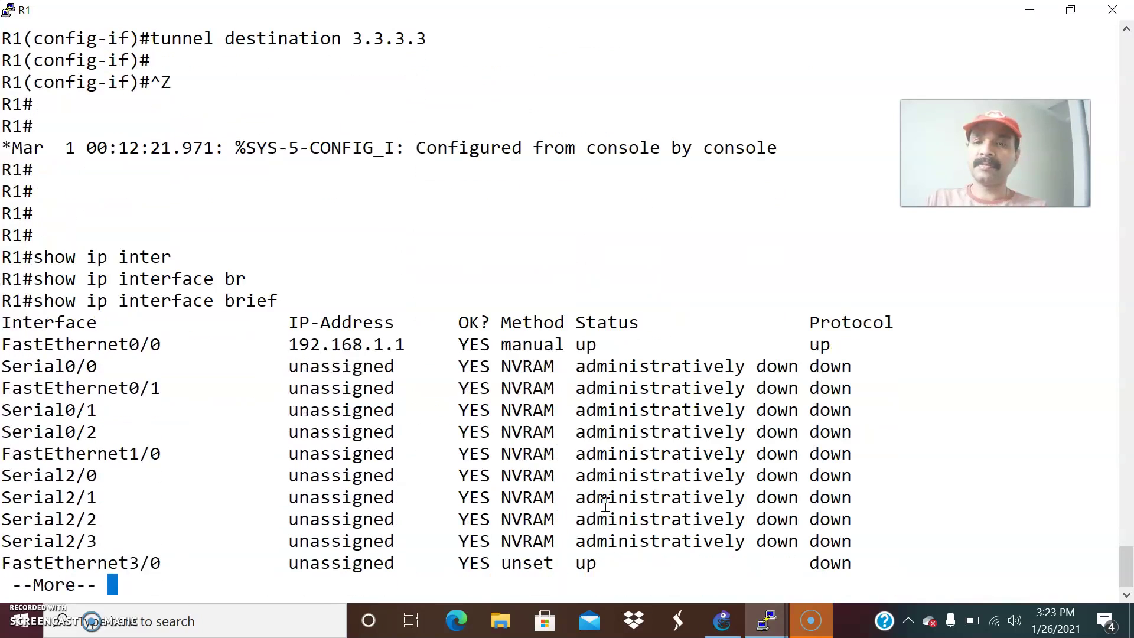
key(space)
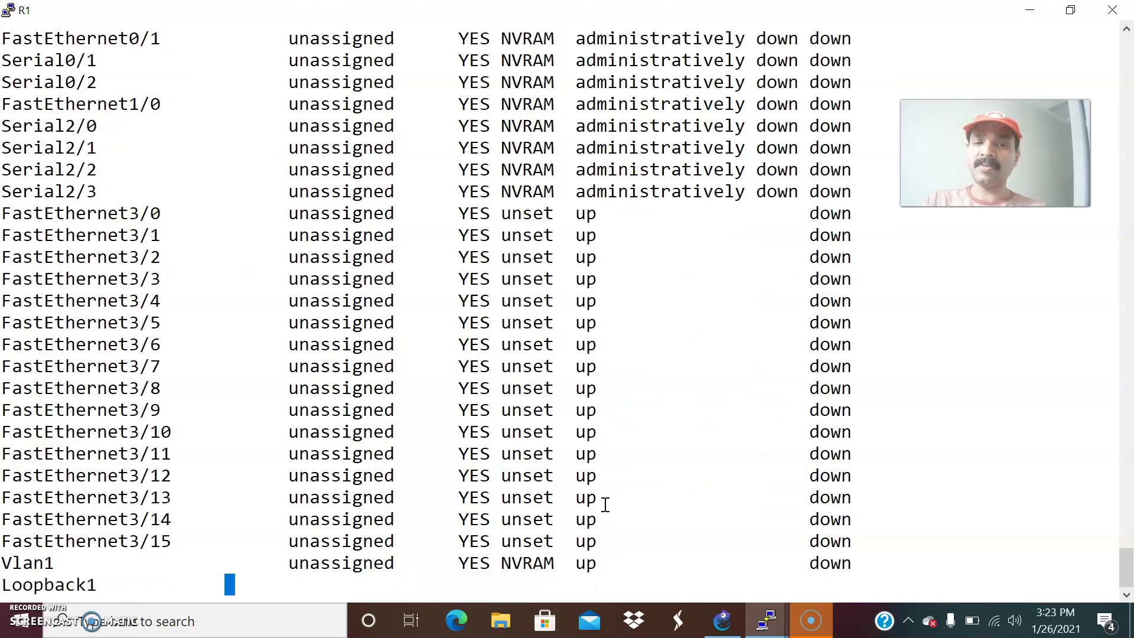
key(Return)
key(Return)
key(Up)
key(Return)
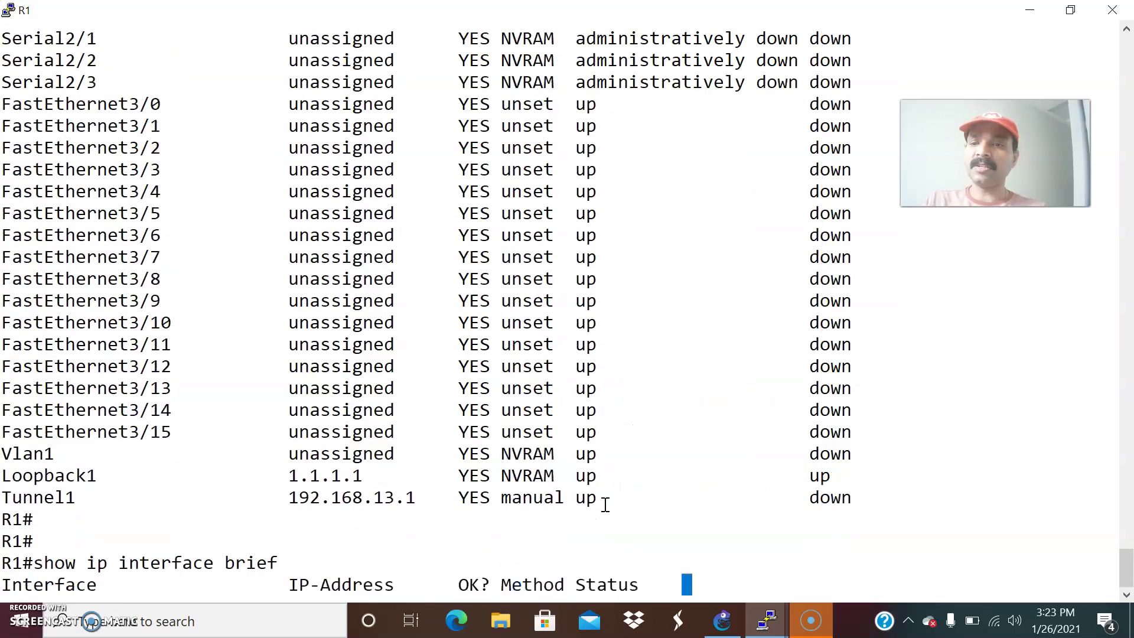
key(space)
key(space)
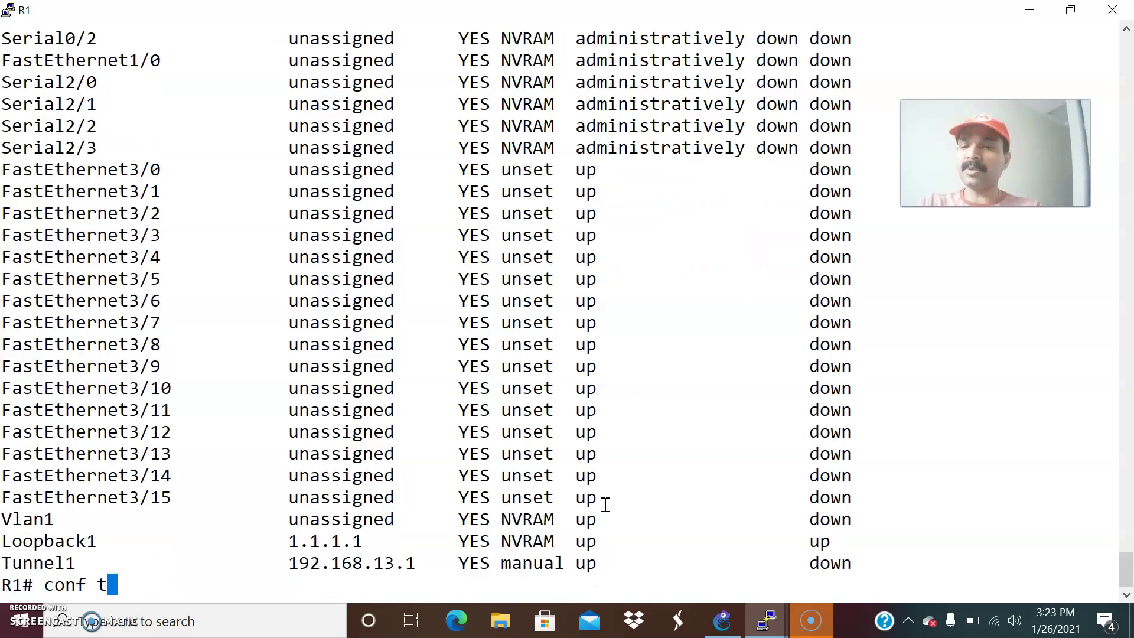
key(Return)
key(Return)
key(Return)
Start EIGRP 100 on R1 with network 0.0.0.0 and no auto-summary, then exit configuration.
text(router )
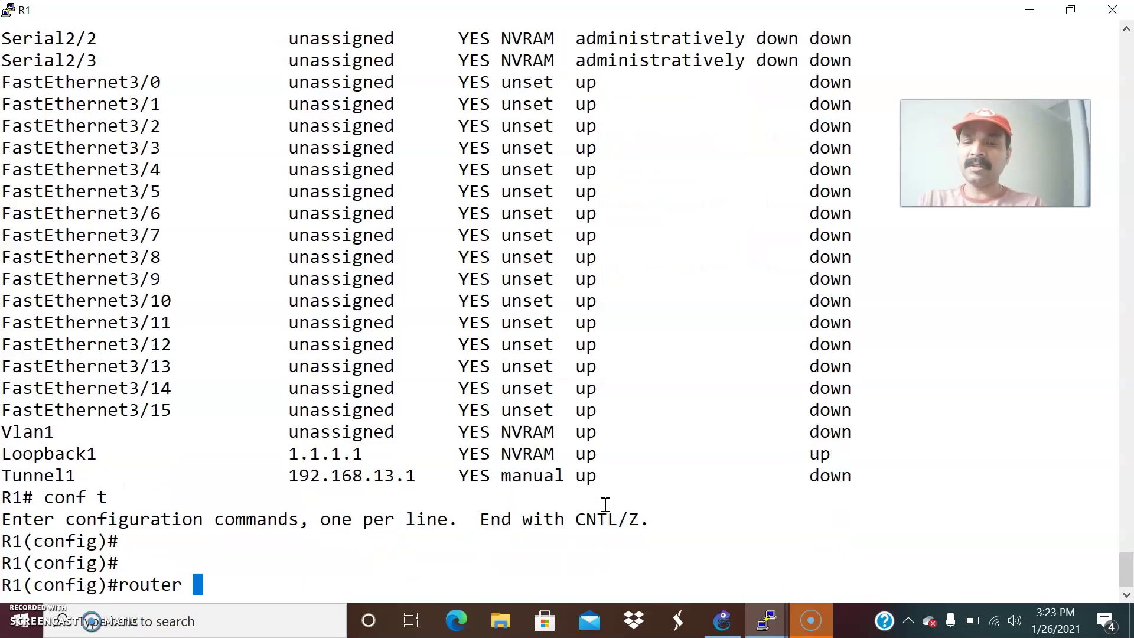
text(ei)
key(Tab)
text(100)
key(Return)
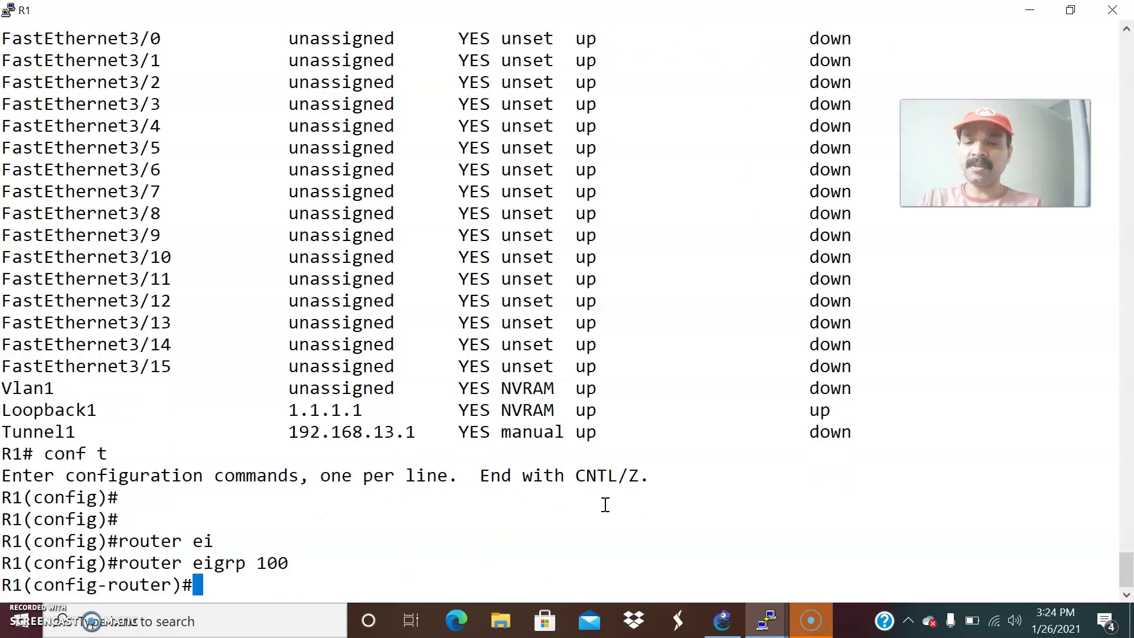
text(net)
key(Tab)
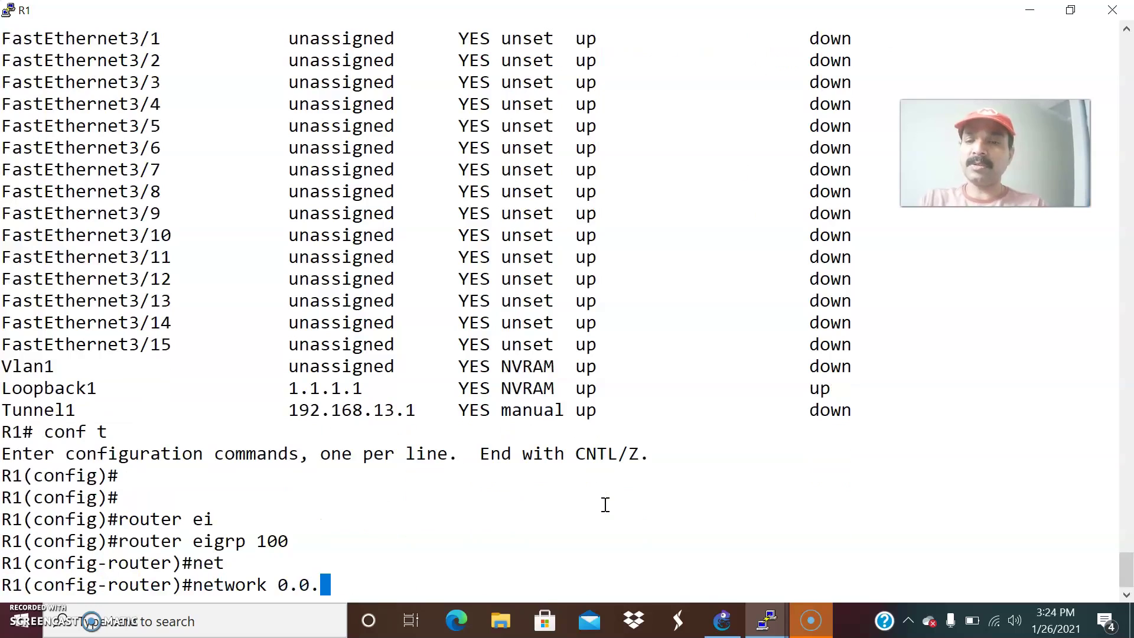
key(Return)
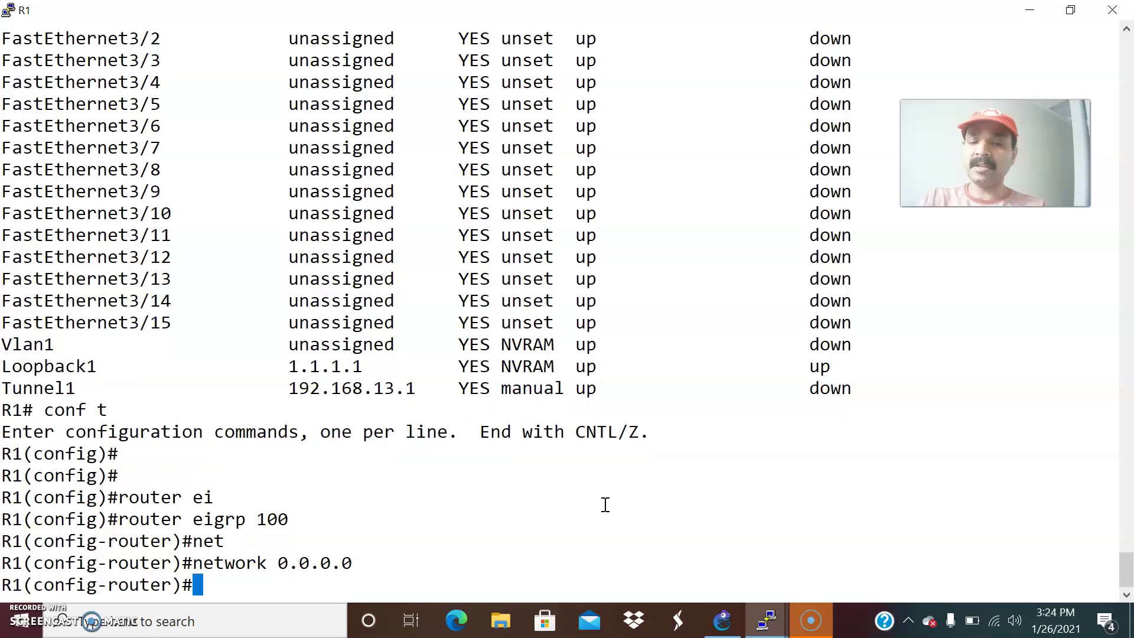
text(no au)
key(Tab)
key(Return)
key(Return)
key(Return)
key(ctrl+z)
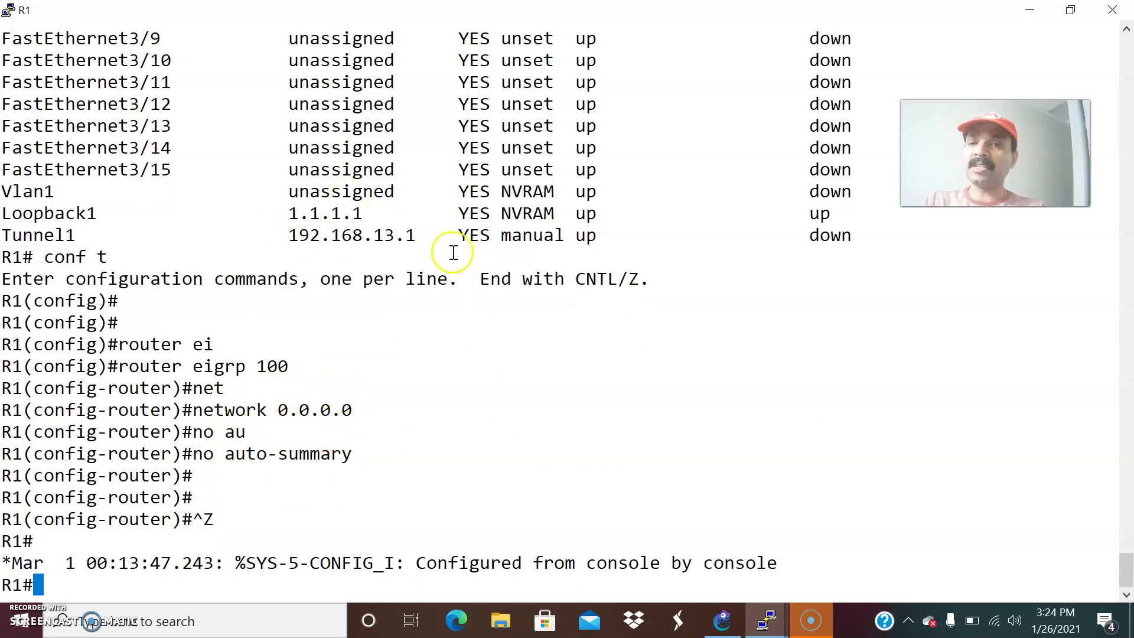
click(765, 621)
Configure EIGRP 100 on R2 with network 0.0.0.0 and auto-summary disabled.
click(733, 562)
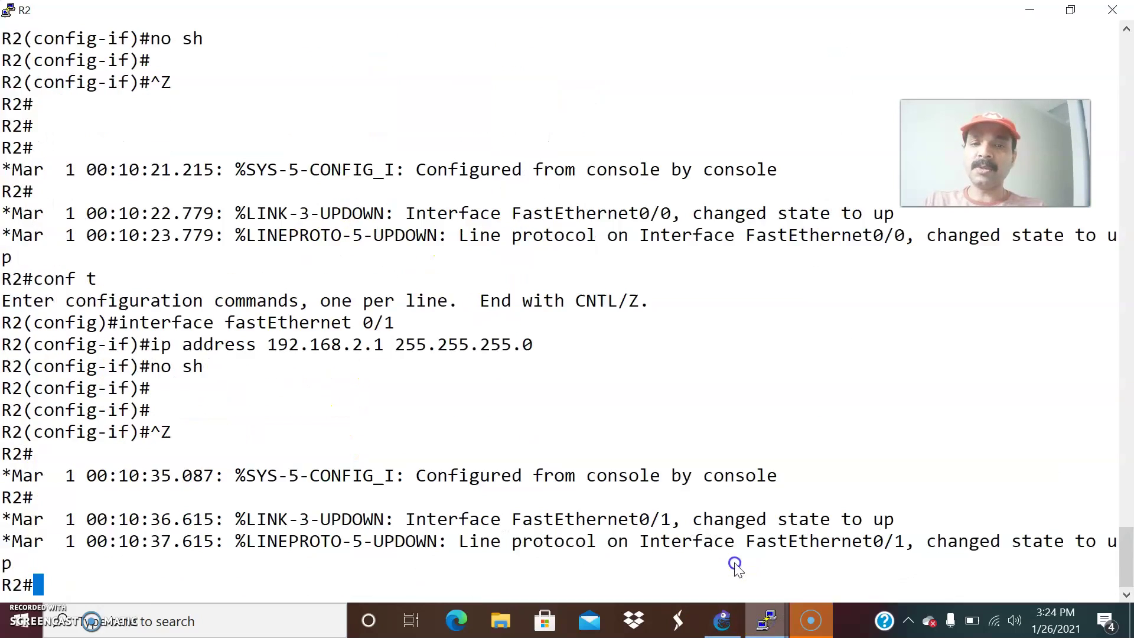
text(conf t)
key(Return)
key(Return)
key(Return)
key(Return)
text(router ei)
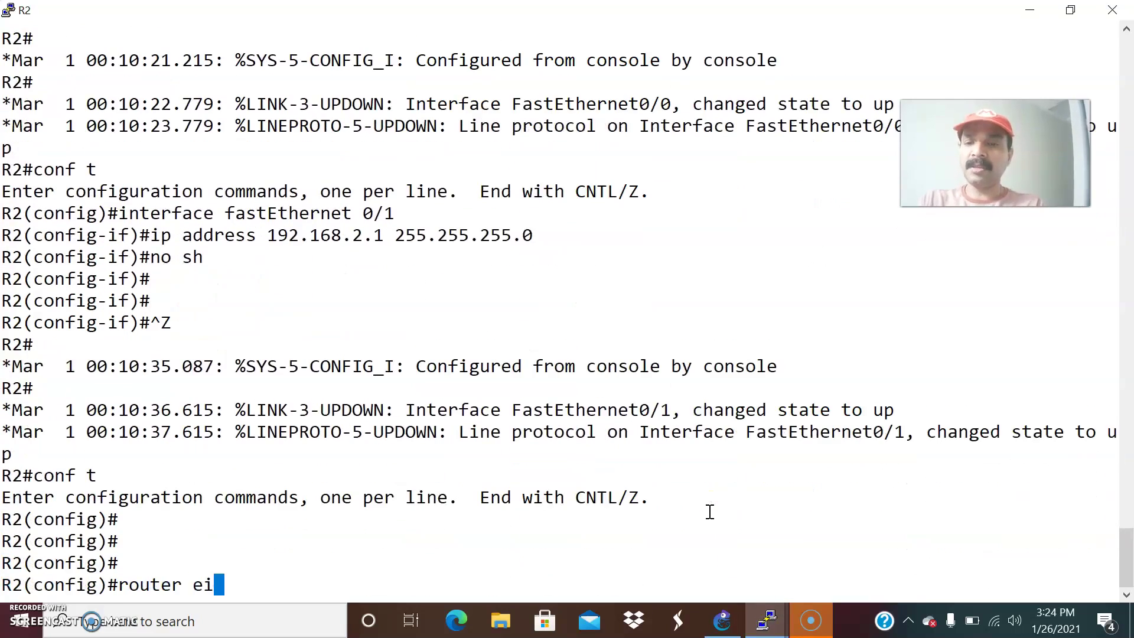
key(Tab)
text(100)
key(Return)
text(net)
key(Tab)
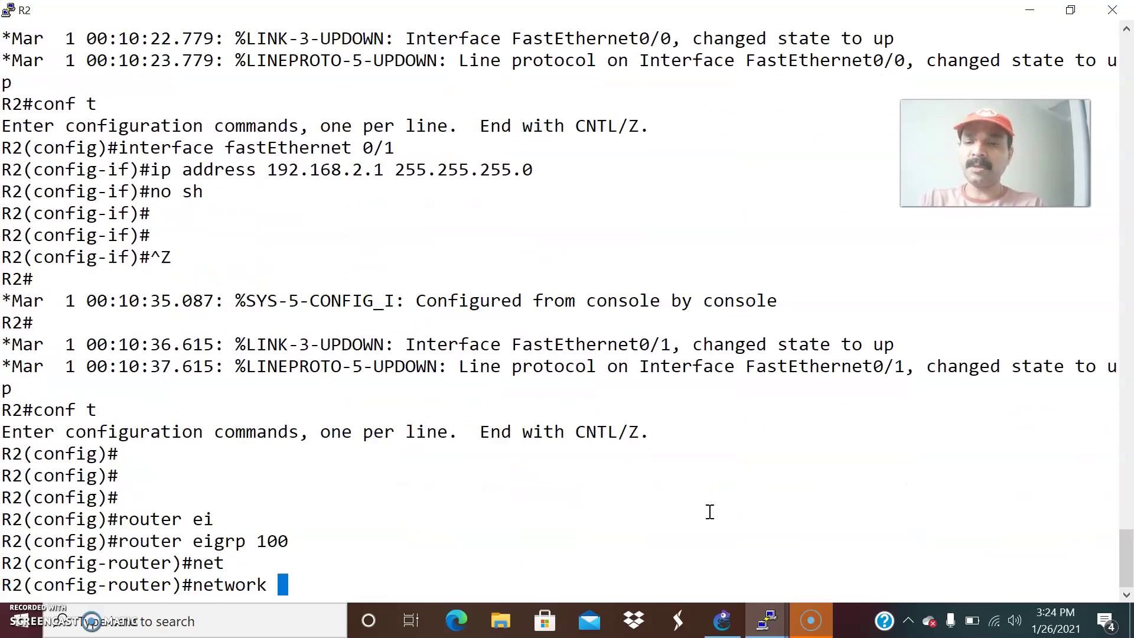
text(0.0.0.)
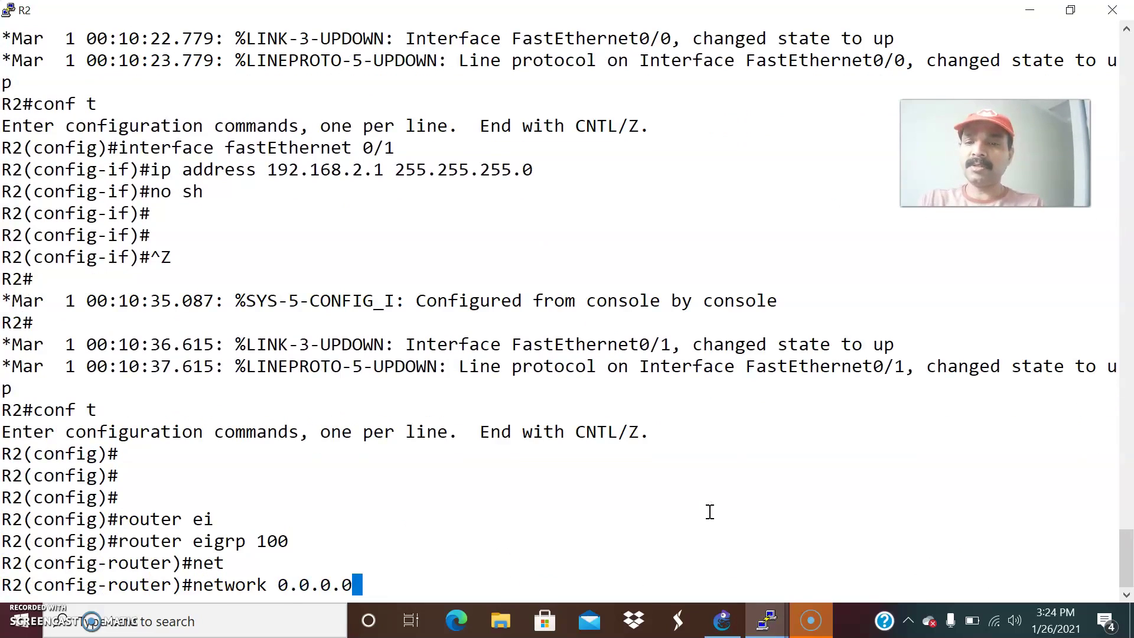
text(0)
key(Return)
text(no au)
key(Tab)
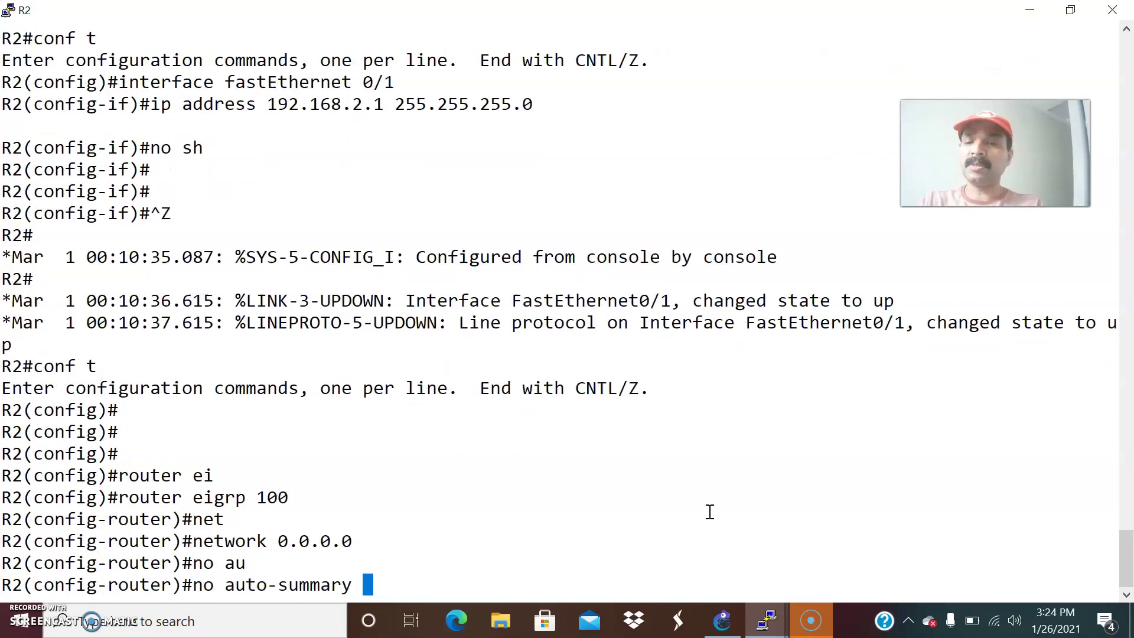
key(Return)
key(Return)
key(ctrl+z)
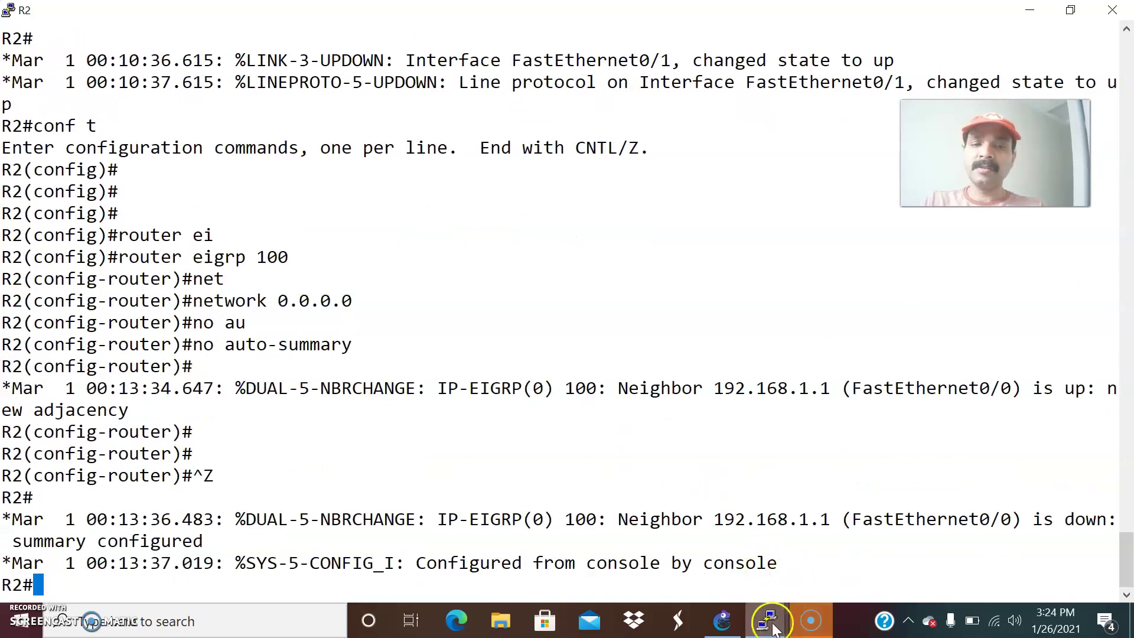
Configure EIGRP 100 on R3 with network 0.0.0.0 and no auto-summary, then return to R1.
mouse_move(766, 620)
click(918, 530)
text(conf t)
key(Return)
key(Return)
key(Return)
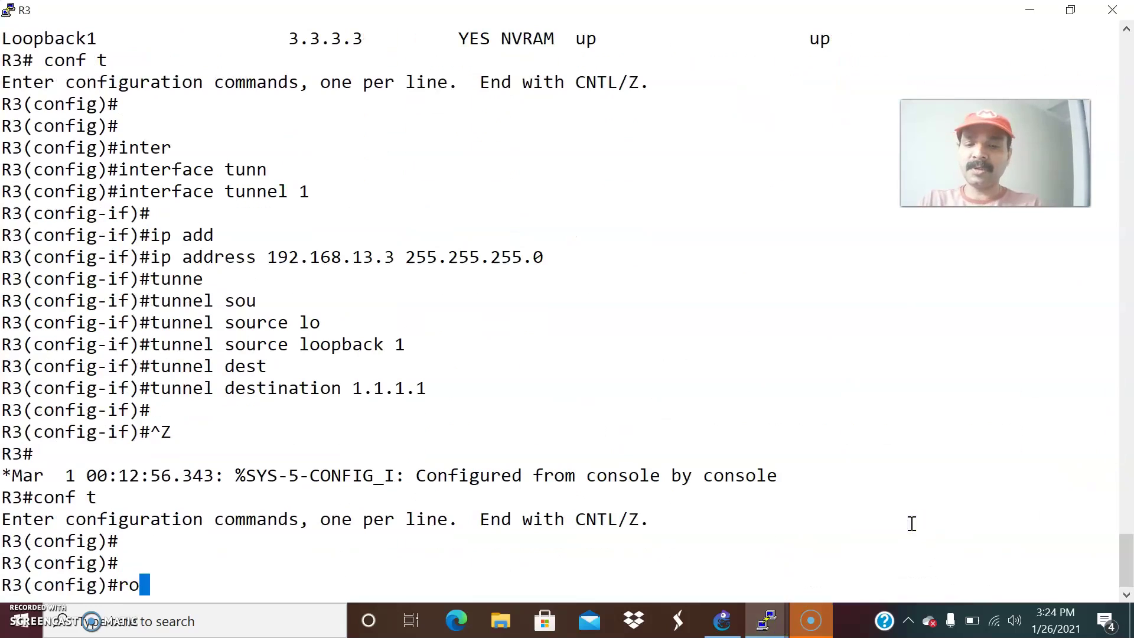
text(router ei)
key(Tab)
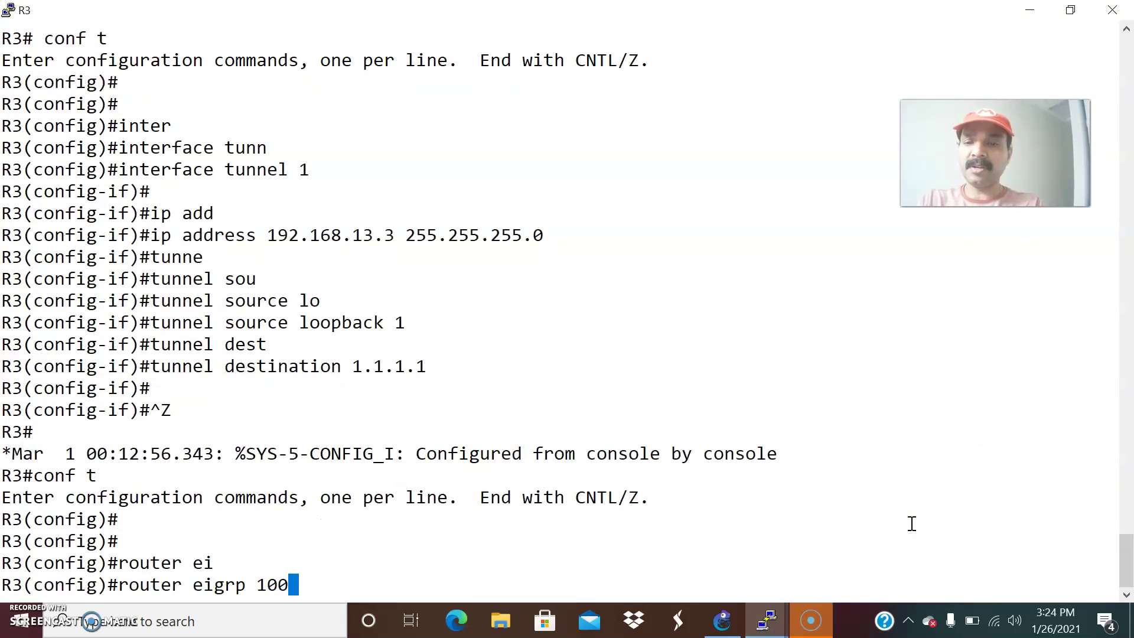
key(Return)
text(network 0.0.0.0)
key(Tab)
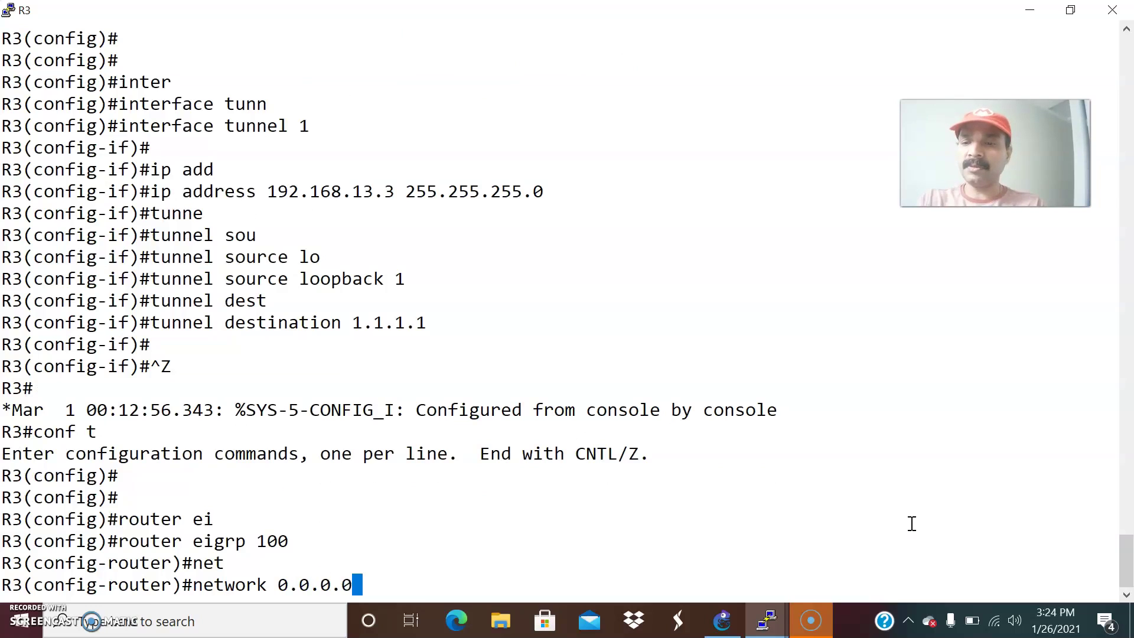
key(Return)
text(no au)
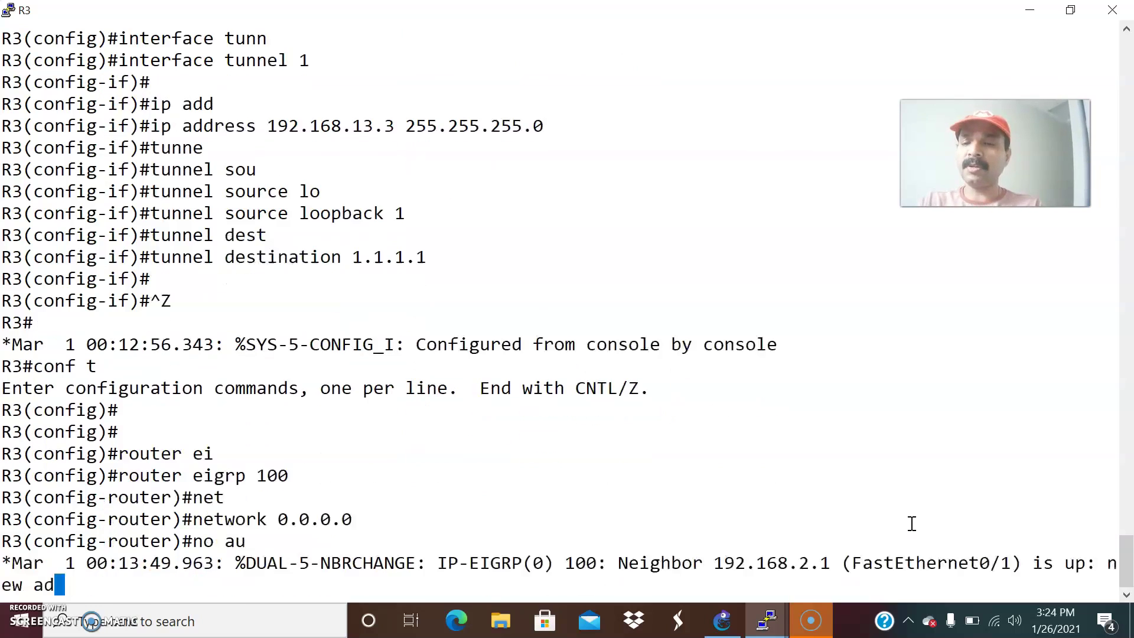
key(Tab)
key(Return)
key(ctrl+z)
key(Return)
key(Return)
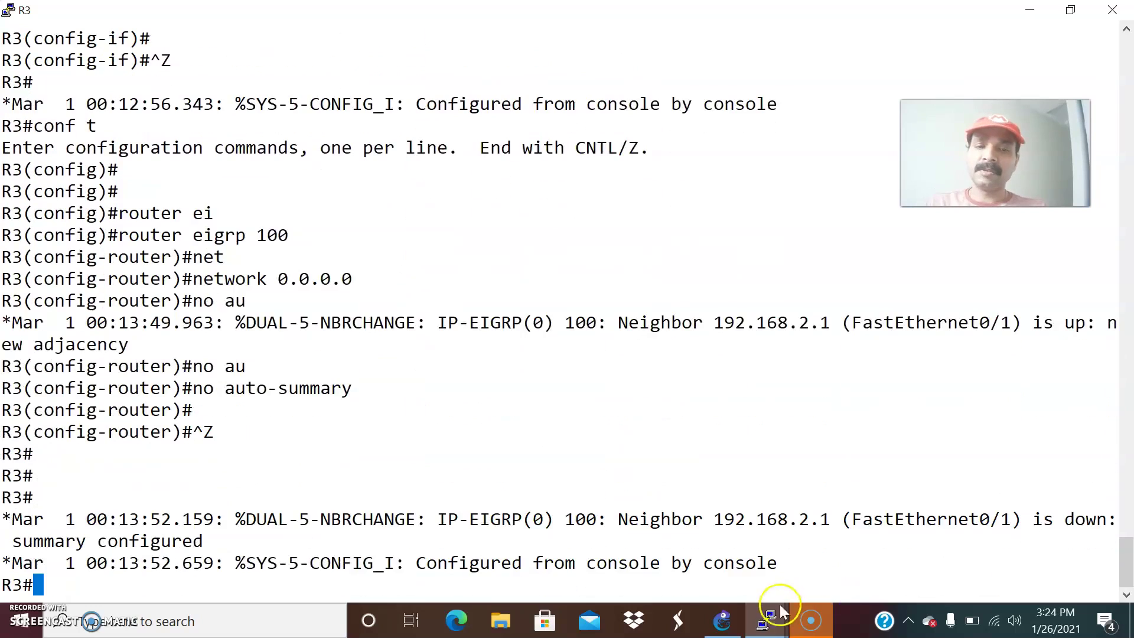
mouse_move(765, 619)
click(531, 546)
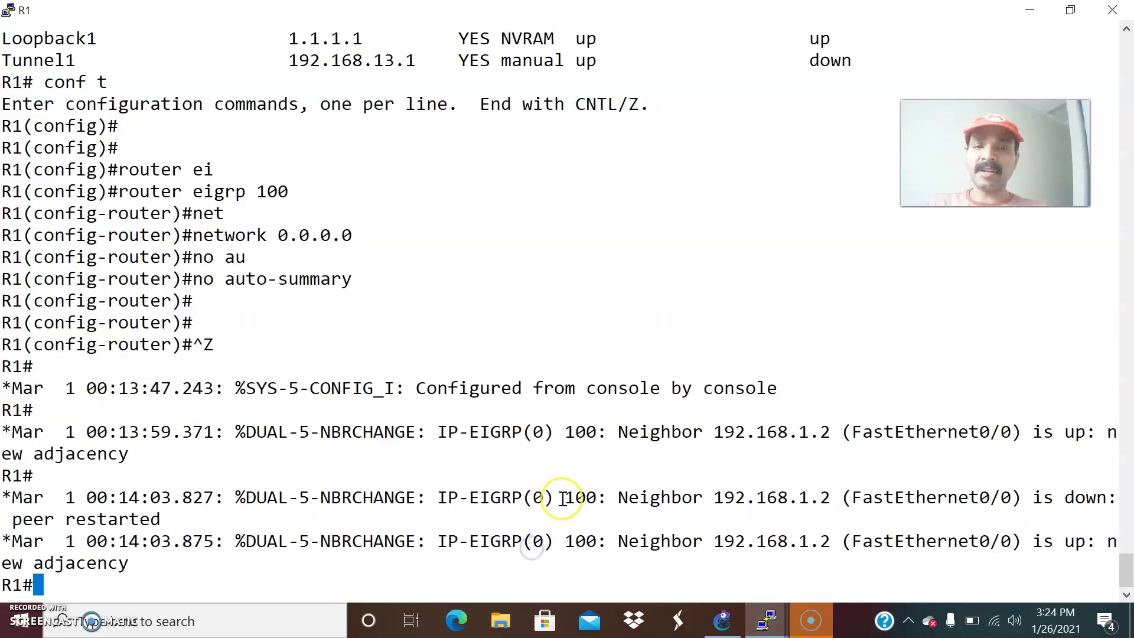
Review R1's interface summary with show ip interface brief while the tunnel comes up.
key(Return)
key(Return)
key(Return)
key(Return)
key(Return)
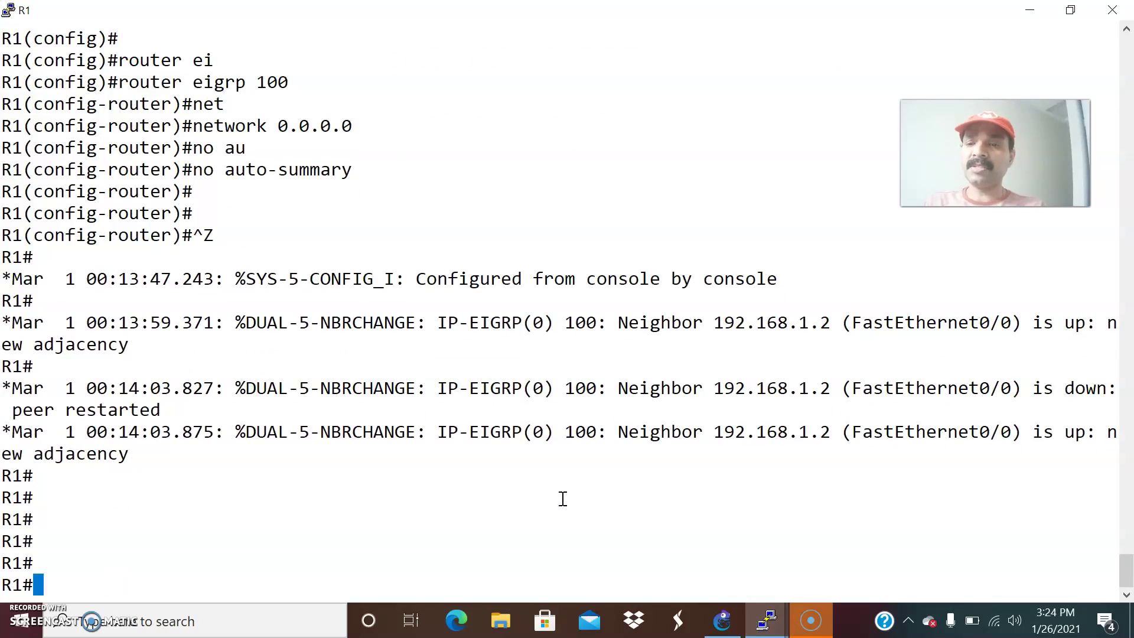
text(show ip inter)
key(Tab)
text(br)
key(Tab)
key(Return)
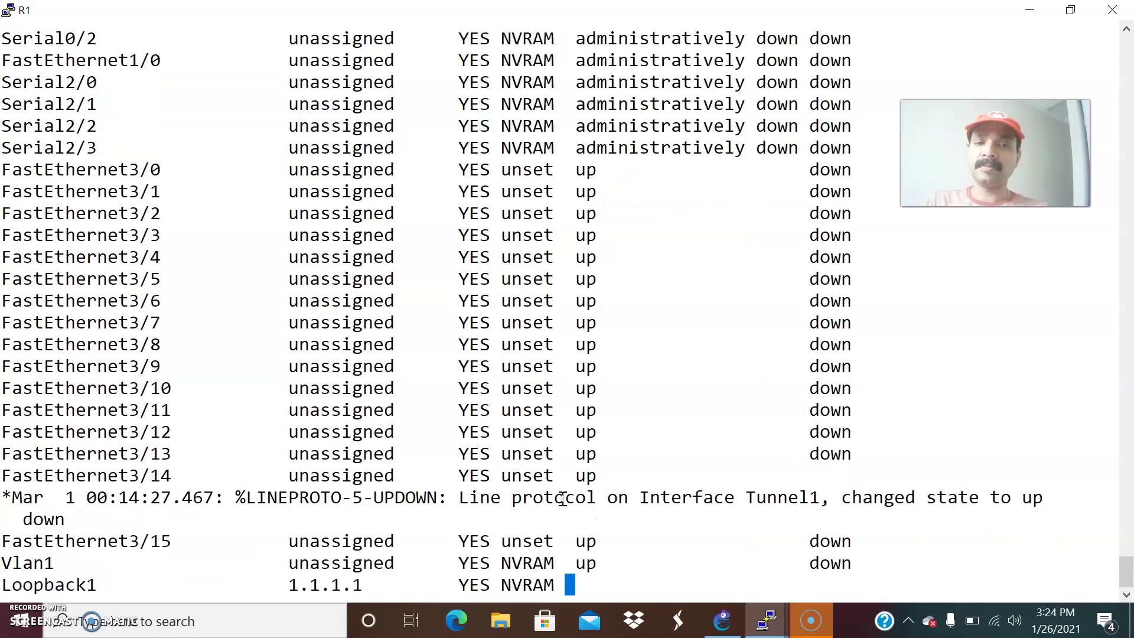
key(Return)
key(Return)
key(Return)
key(Return)
key(Return)
key(Return)
key(Return)
key(Return)
key(Return)
key(Return)
key(Return)
key(Return)
key(Return)
key(Return)
key(Return)
key(Return)
key(Return)
key(Return)
key(Return)
key(Return)
scroll(524, 467, up, 4)
scroll(524, 466, up, 4)
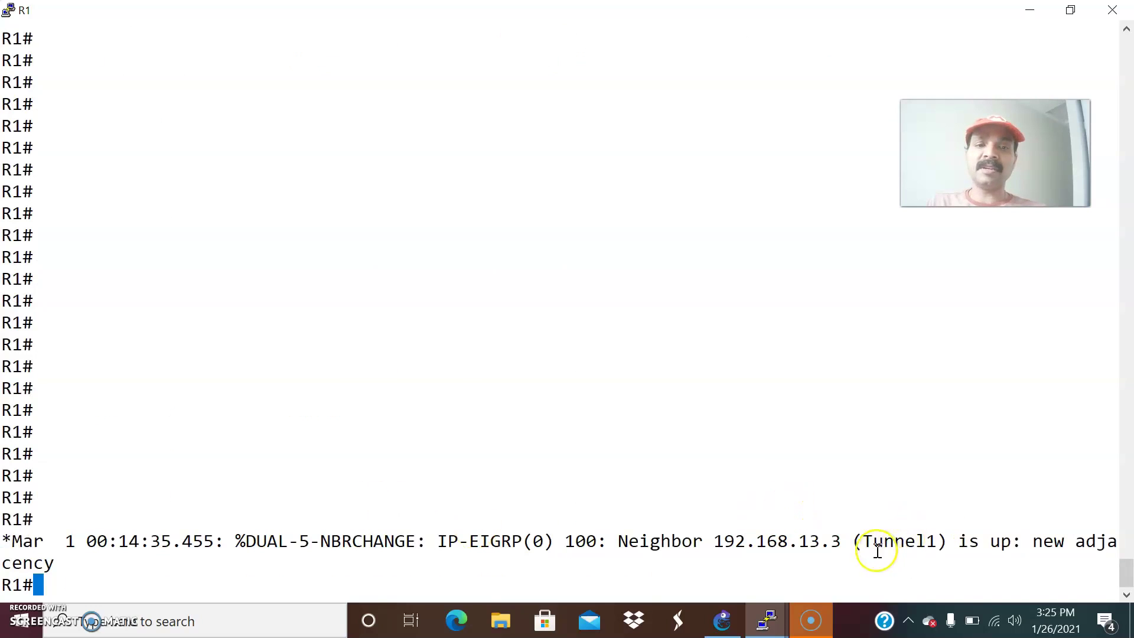
Check R3's console for the adjacency, then ping 192.168.13.3 from R1 across the tunnel.
click(782, 620)
click(924, 560)
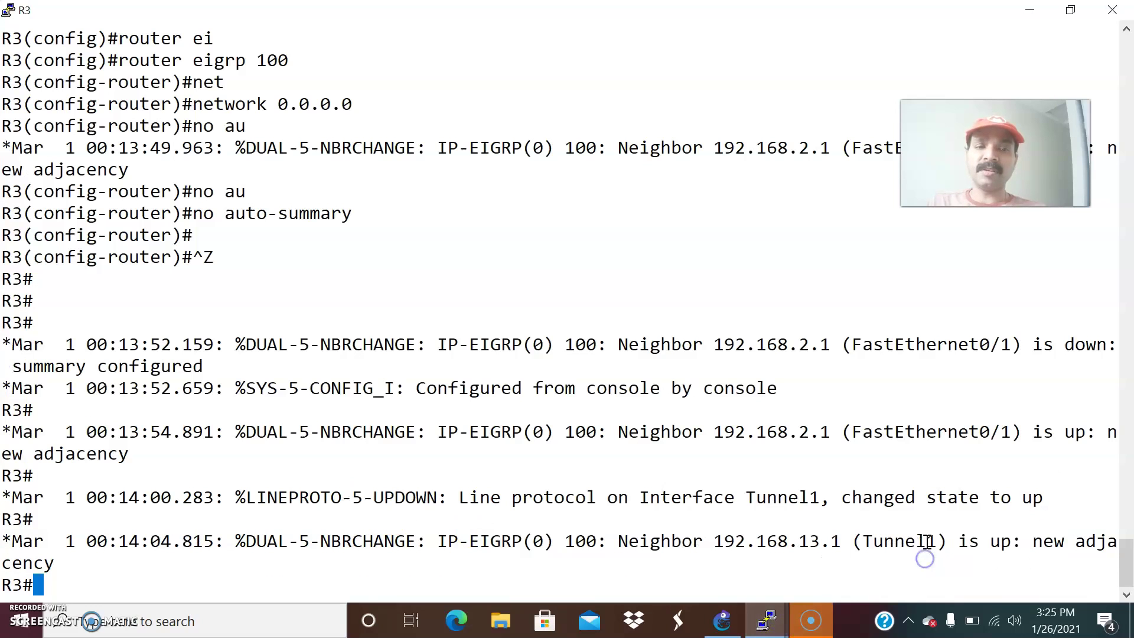
click(768, 620)
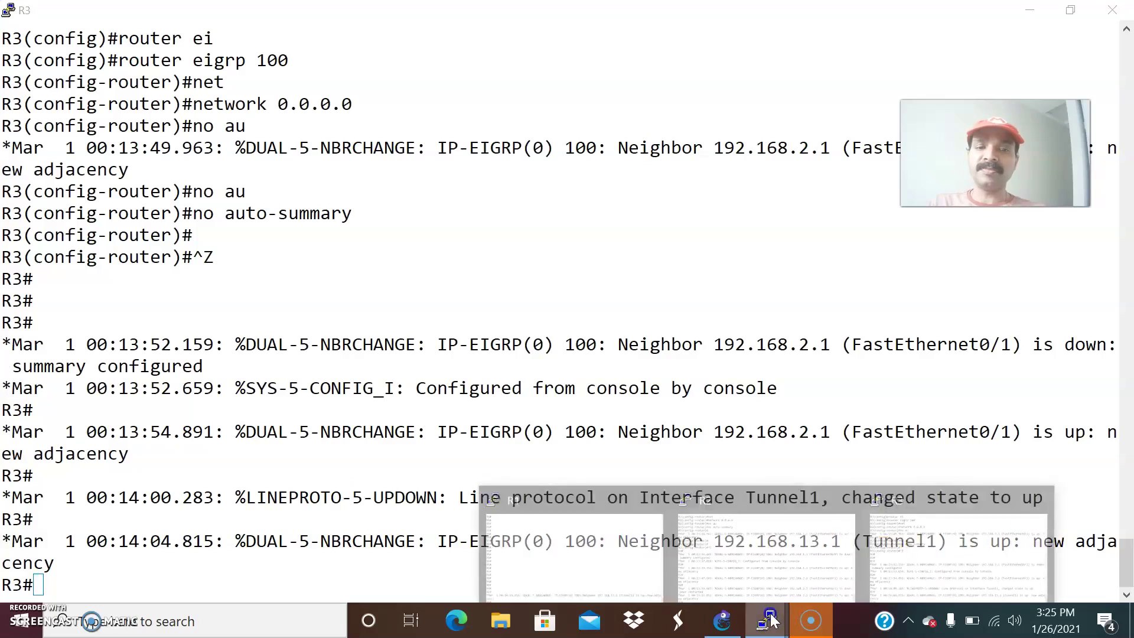
click(598, 560)
text(ping)
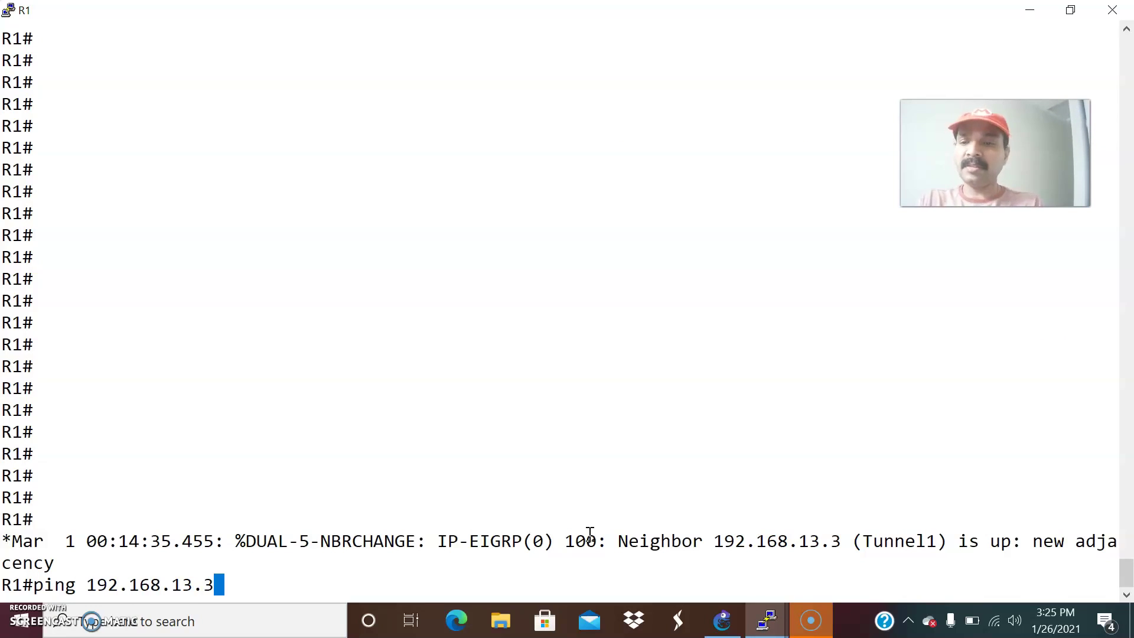
text(192.168.13.3)
key(Return)
key(alt+Tab)
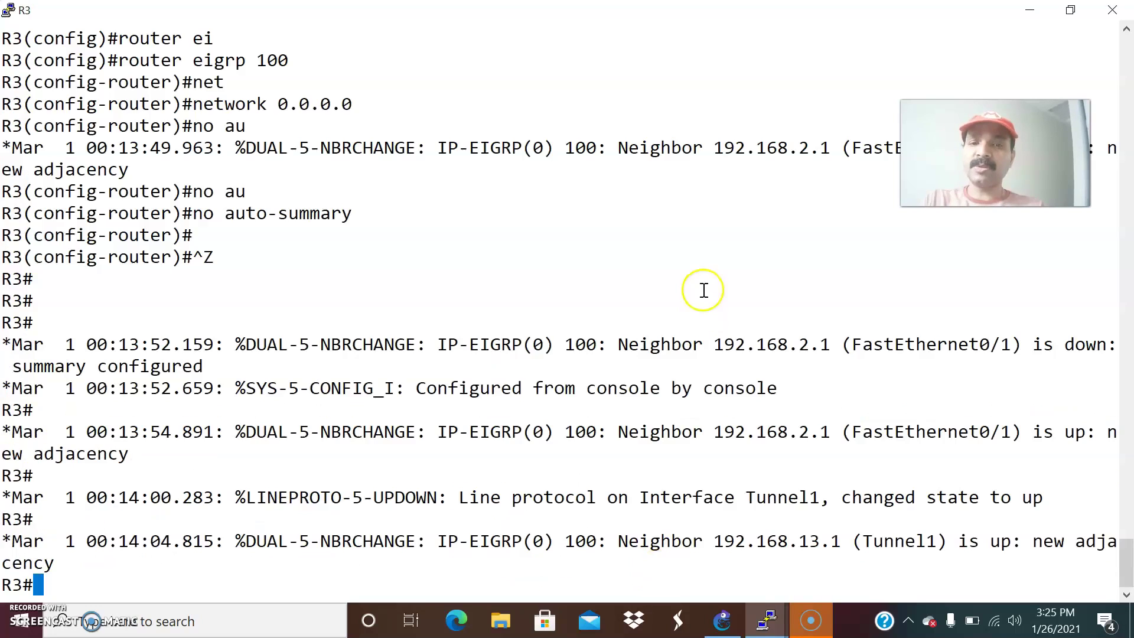
click(722, 620)
Duplicate the 192.168.2.1 address note and place it near R3 as 192.168.13.3.
right_click(634, 167)
click(655, 179)
drag(667, 198, 748, 447)
double_click(749, 444)
key(End)
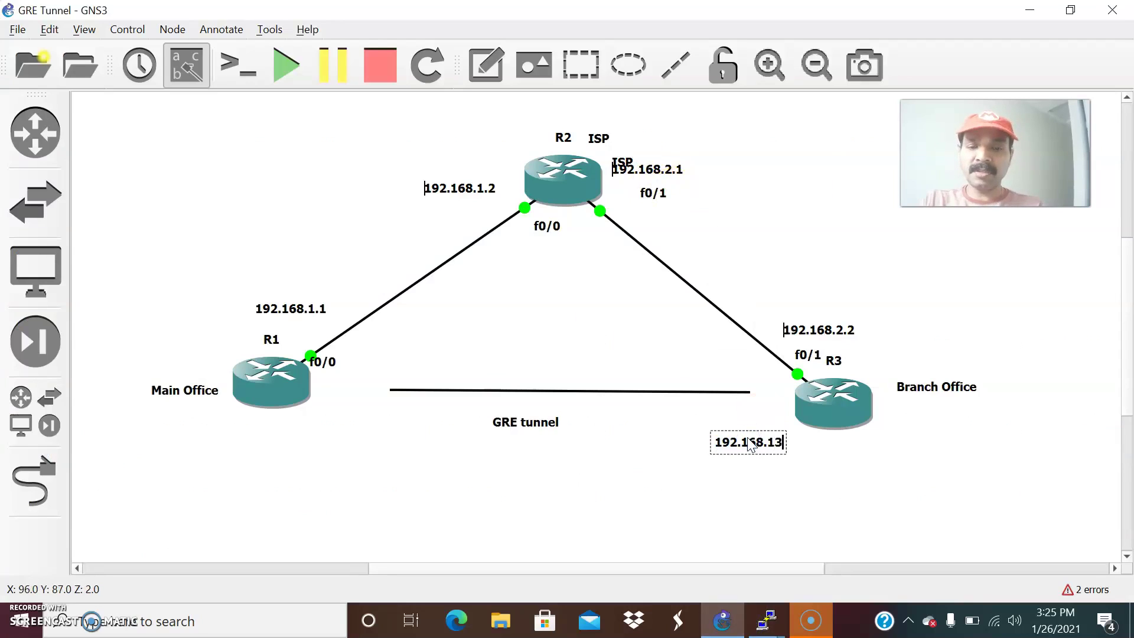
click(707, 476)
Copy that label under R1, change it to 192.168.13.1, and return to R1's console.
right_click(735, 452)
click(741, 454)
drag(749, 463, 350, 429)
double_click(350, 428)
key(End)
key(BackSpace)
text(1)
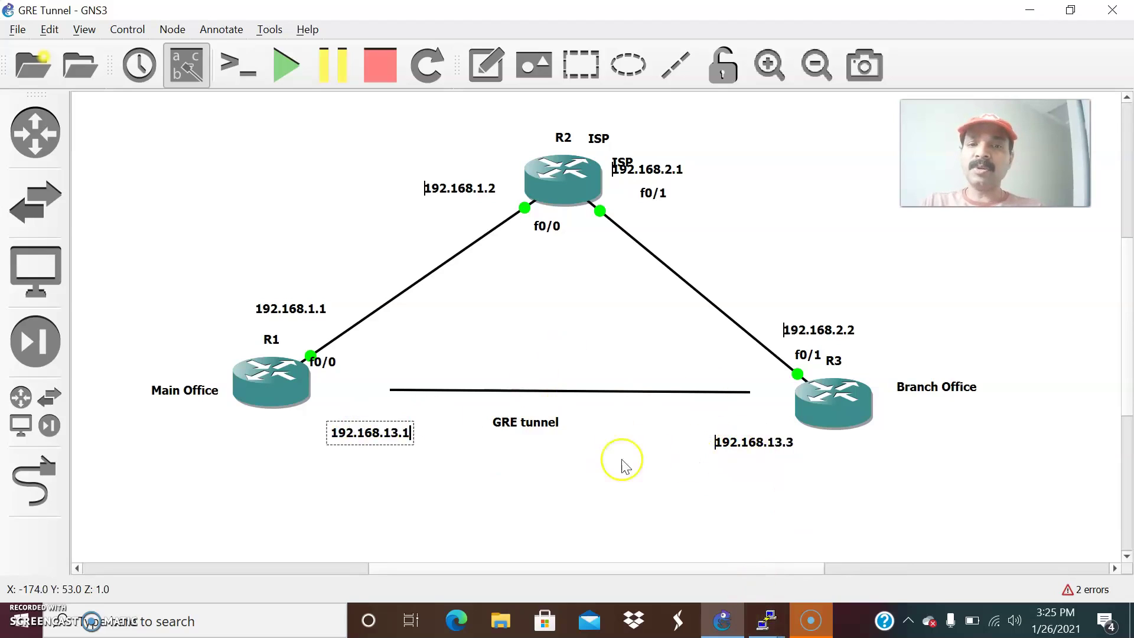
mouse_move(762, 614)
click(552, 529)
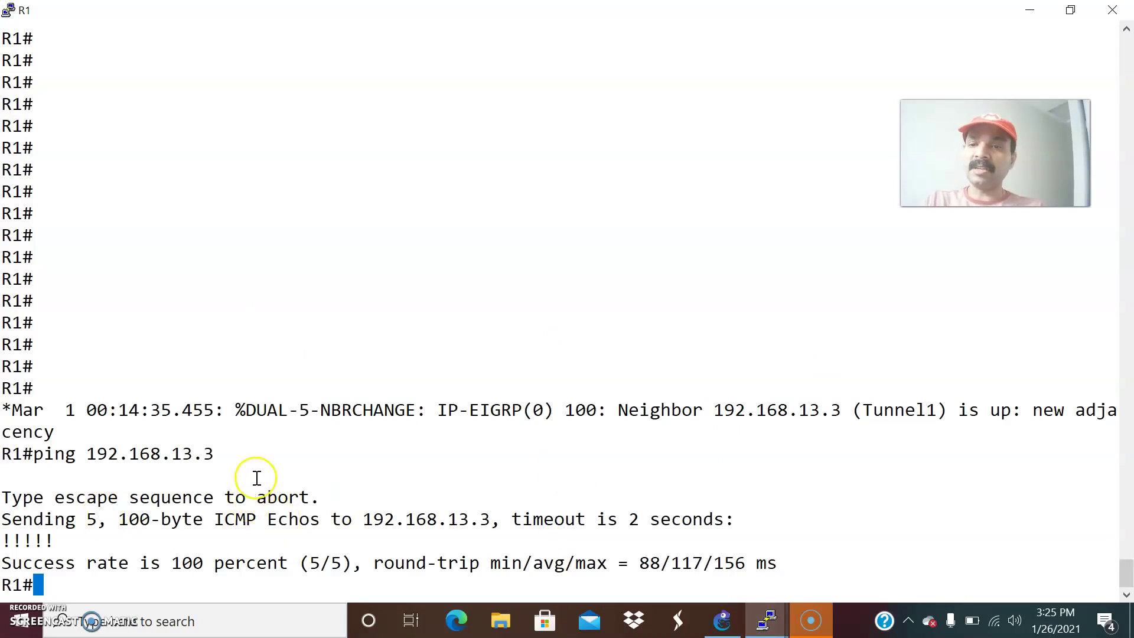
Ping R1's tunnel address 192.168.13.1 from R3's console.
key(alt+Tab)
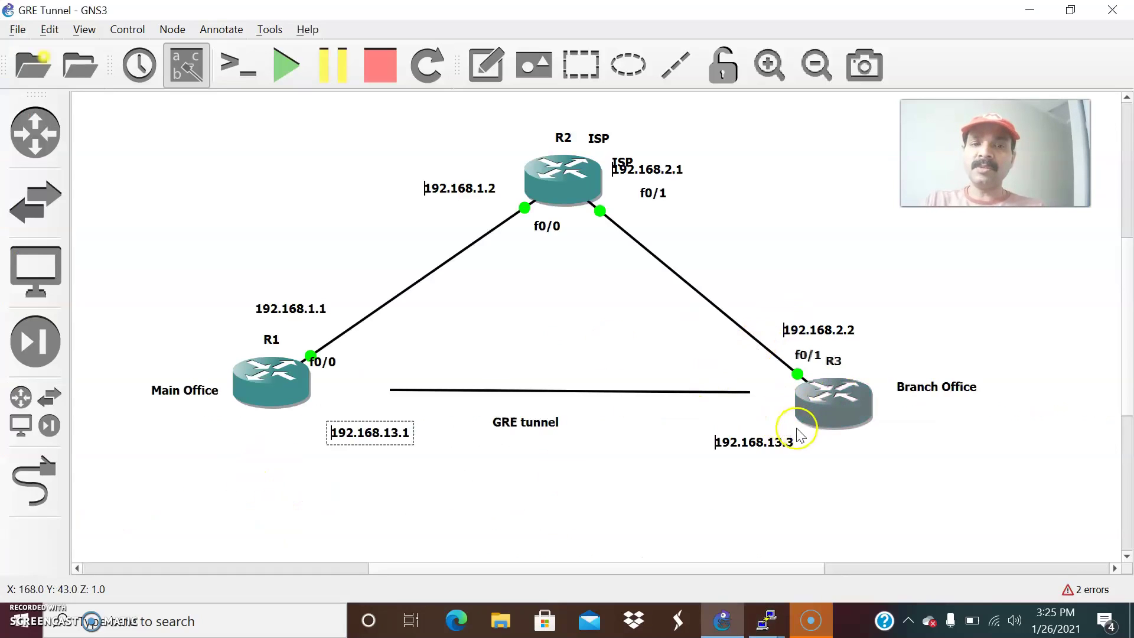
key(alt+Tab)
mouse_move(766, 618)
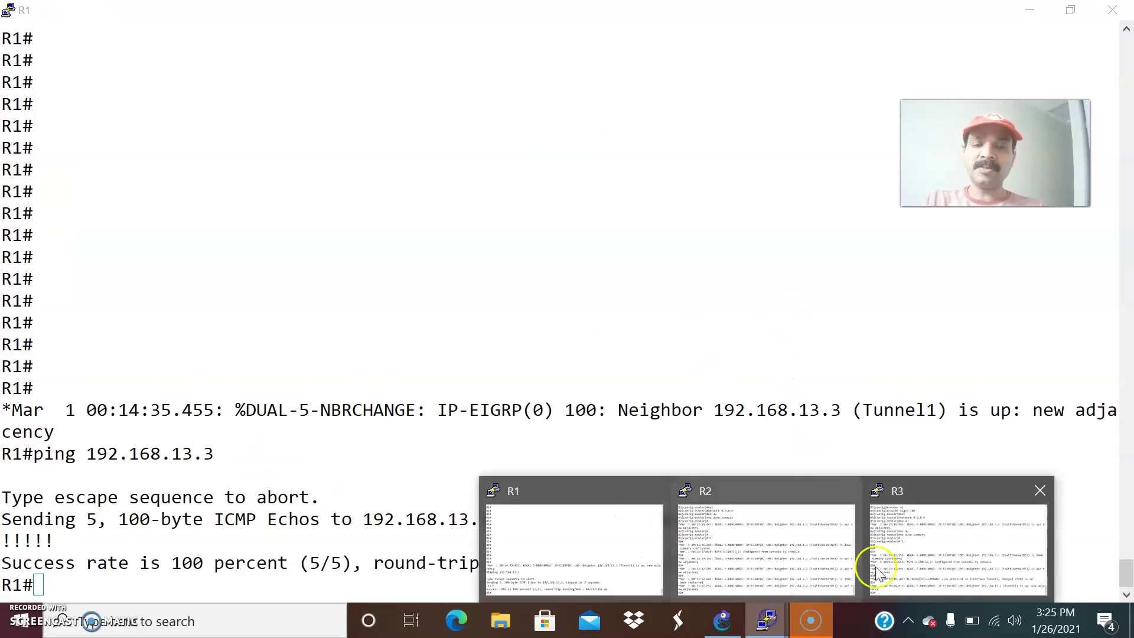
click(897, 546)
text(pin)
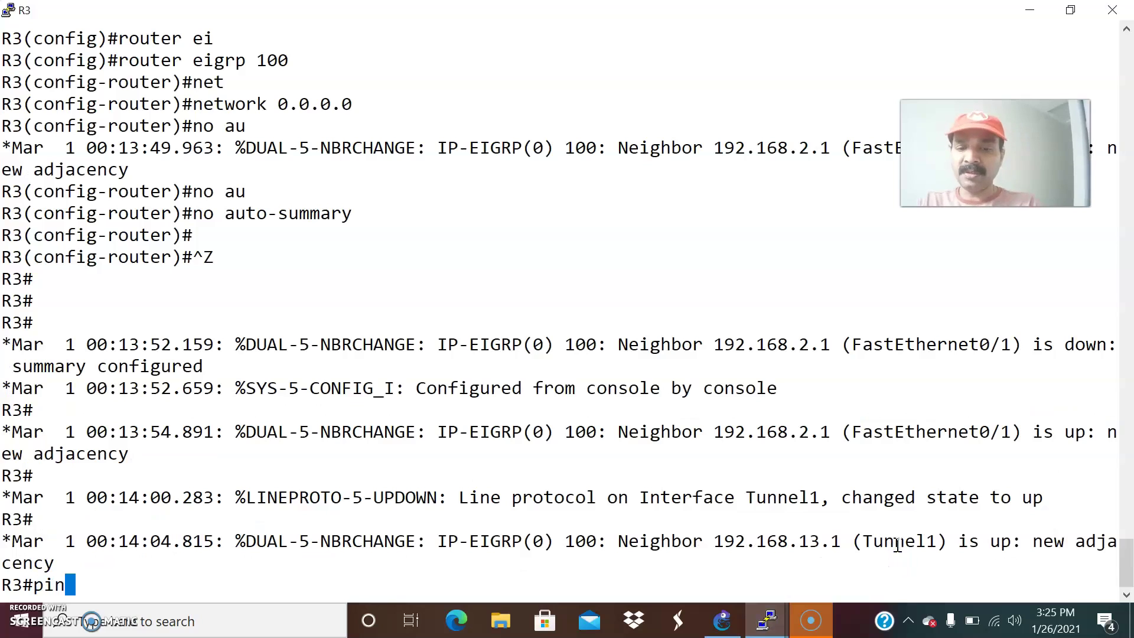
text(g 192.168.13.1)
key(Return)
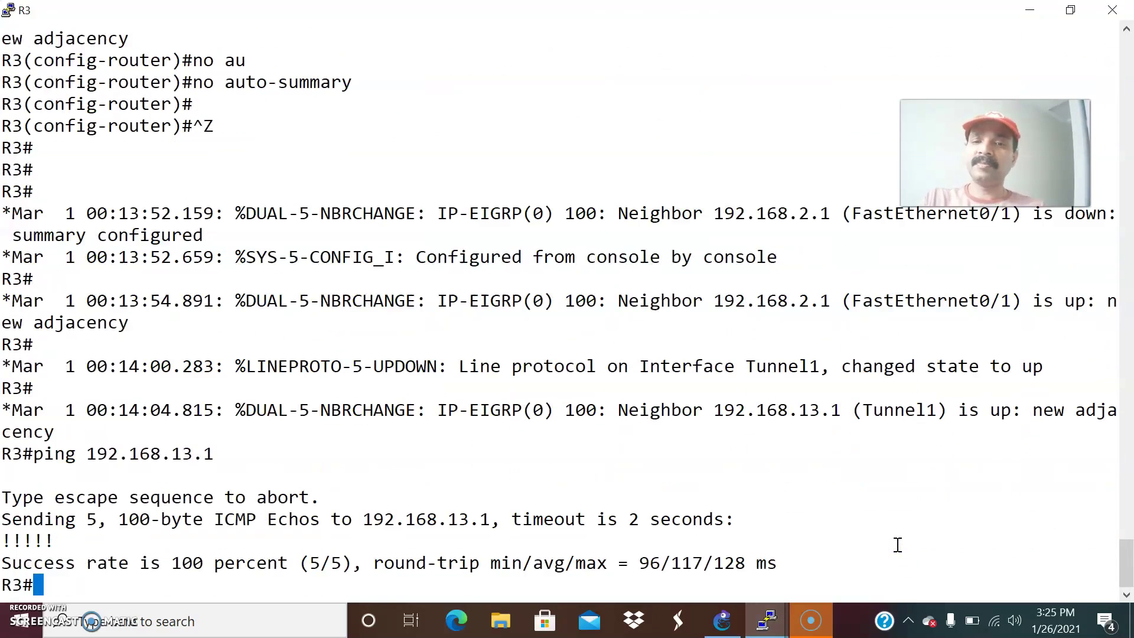
Back on R1's console, start entering show ip route.
key(alt+Tab)
mouse_move(773, 624)
click(587, 539)
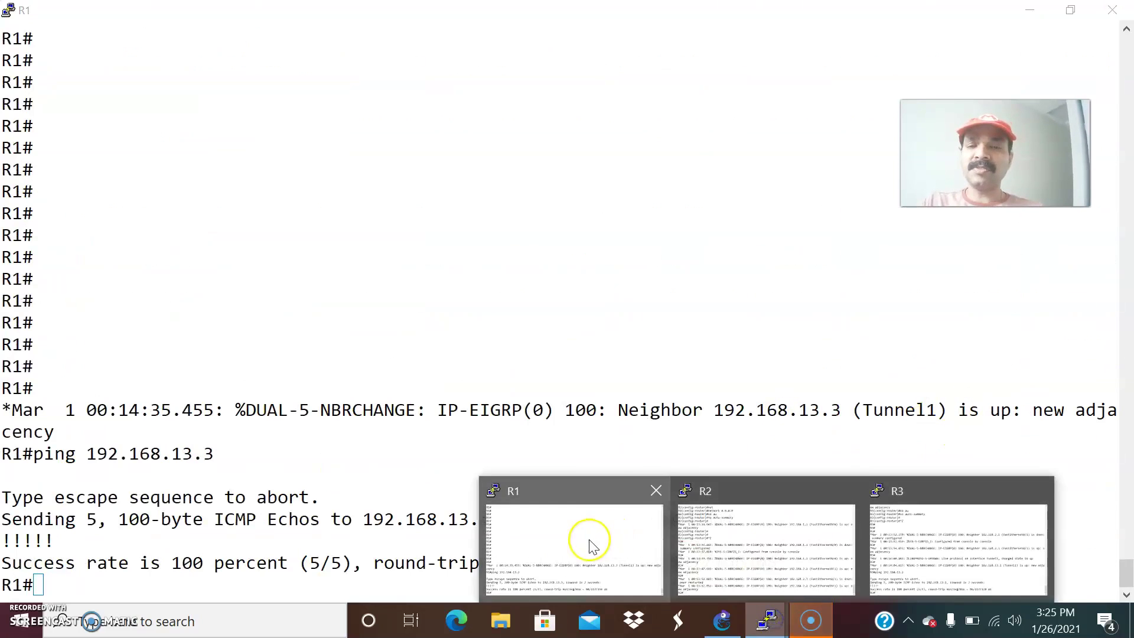
text(show )
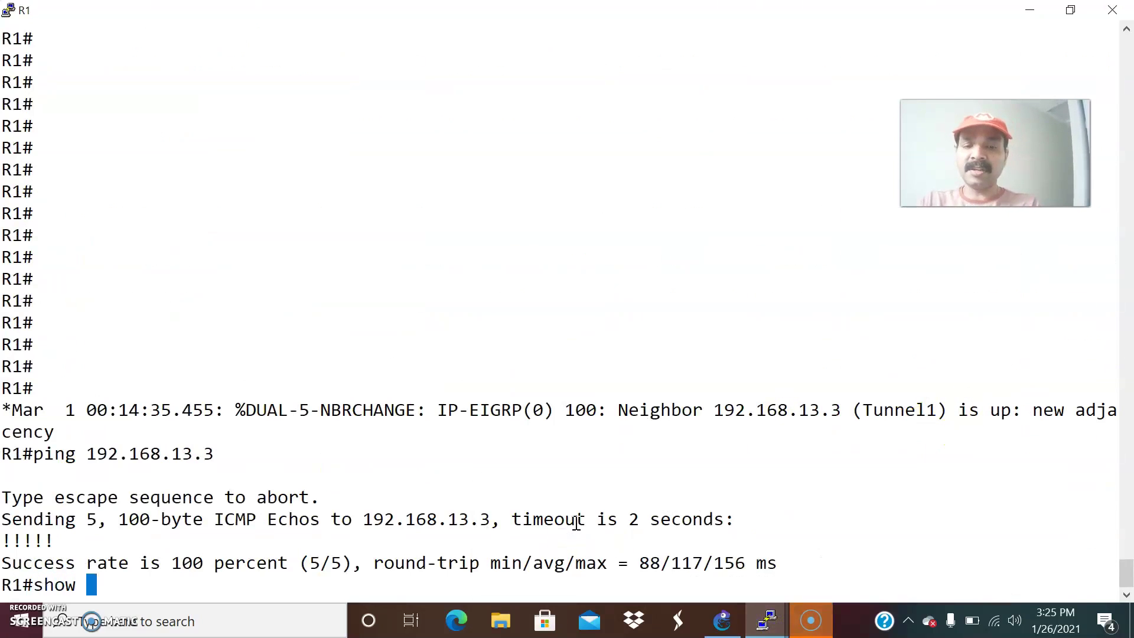
text(ip route)
Show R1's routing table and ping 3.3.3.3 from R1.
key(Return)
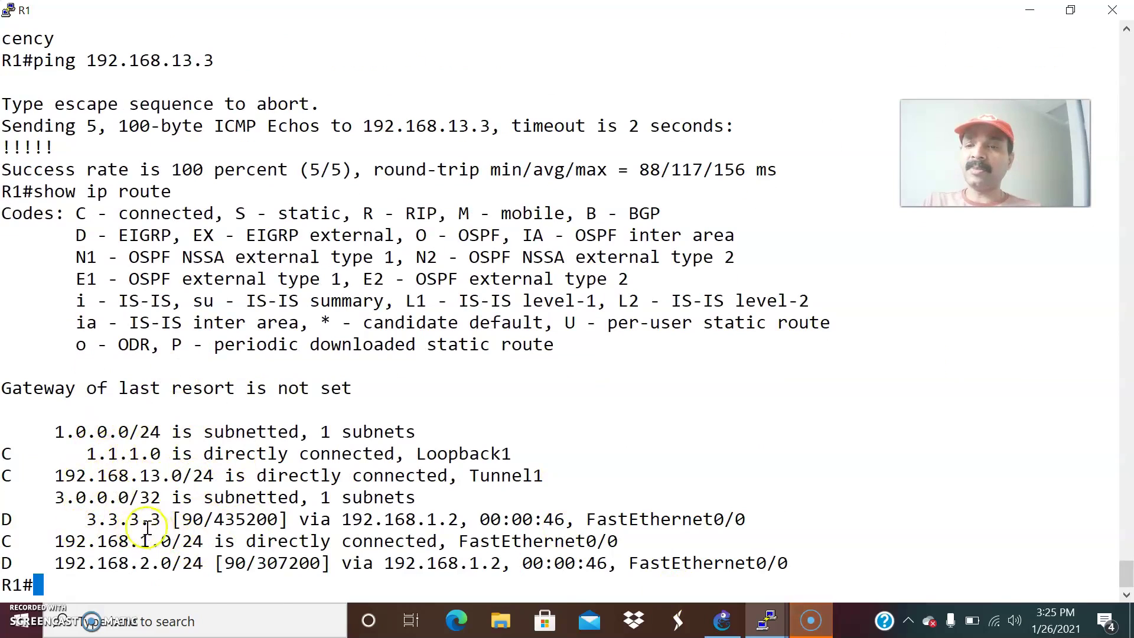
text(ping )
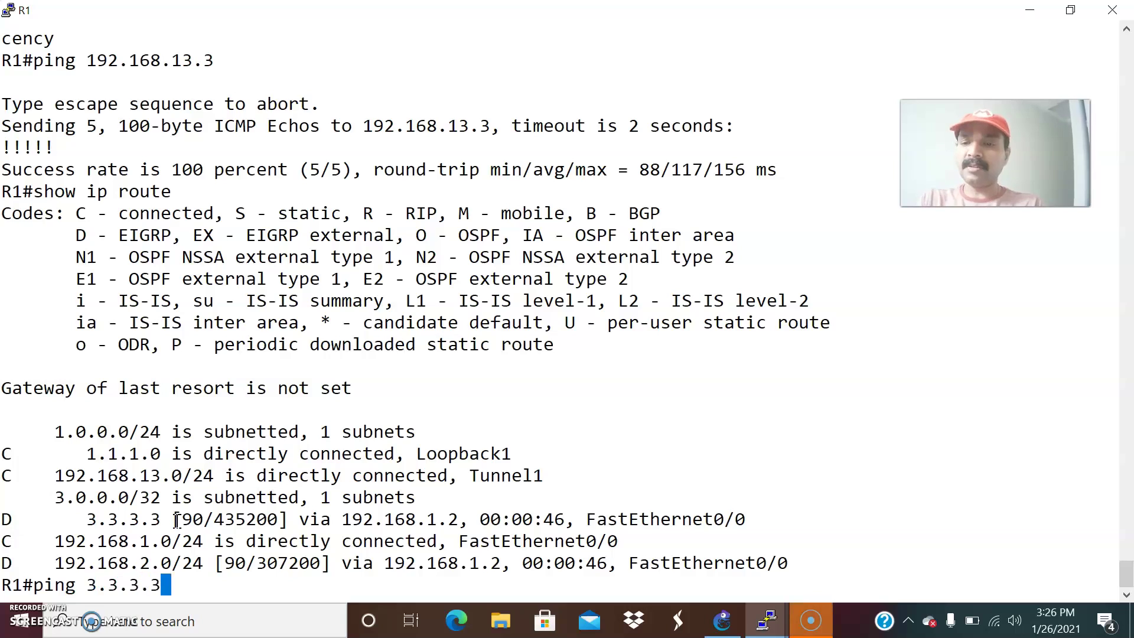
text(3.3.3.3)
key(Return)
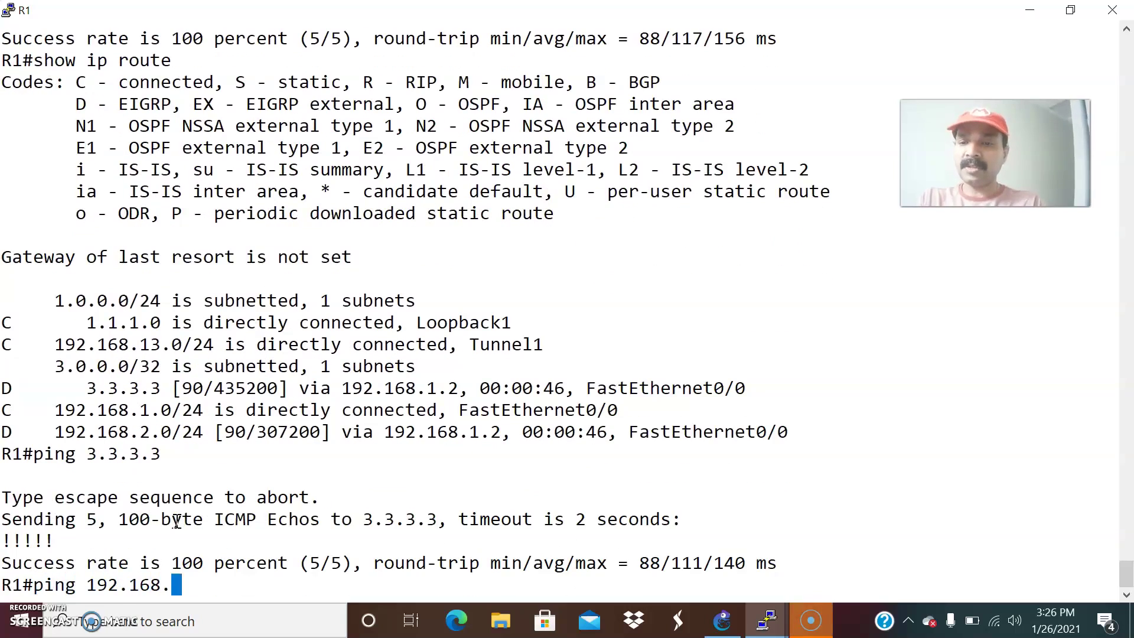
Ping 192.168.2.1 and 192.168.2.2 from R1.
text(ping 192.168.2.1)
key(Return)
key(Up)
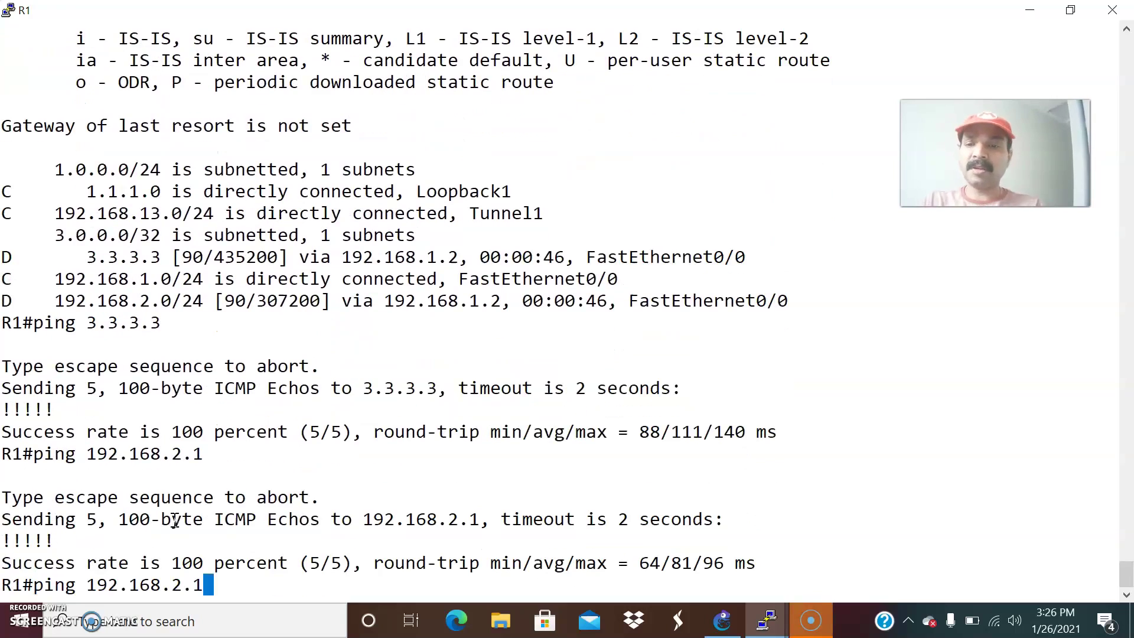
key(BackSpace)
text(2)
key(Return)
From R3, ping 192.168.13.1 and 1.1.1.1, then return to R1's console.
mouse_move(753, 631)
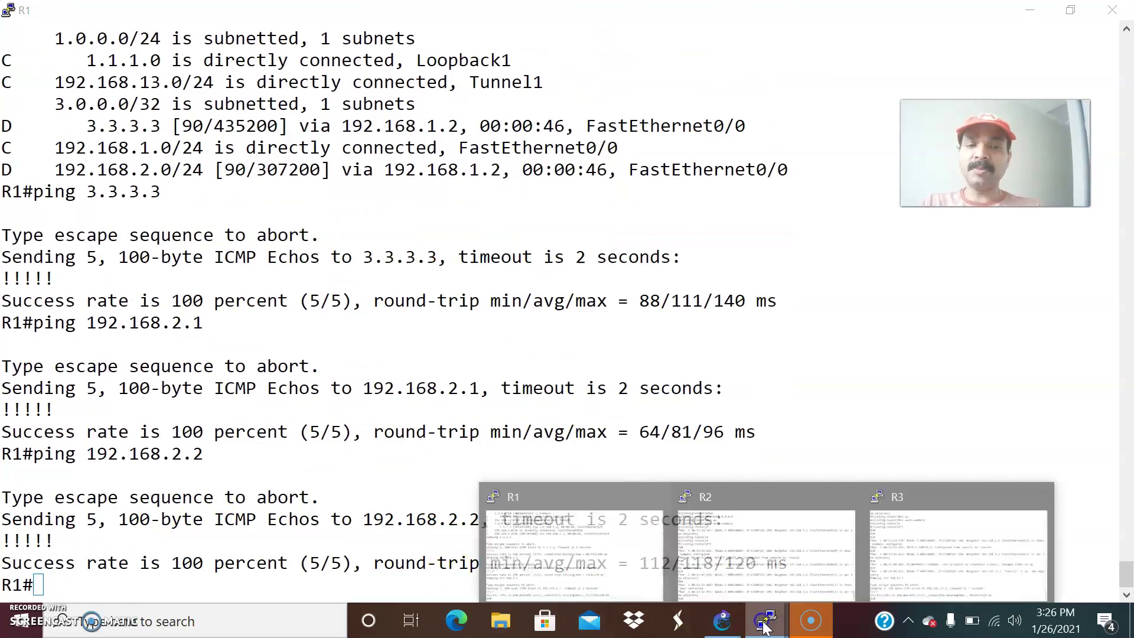
click(919, 554)
text(ping 192.)
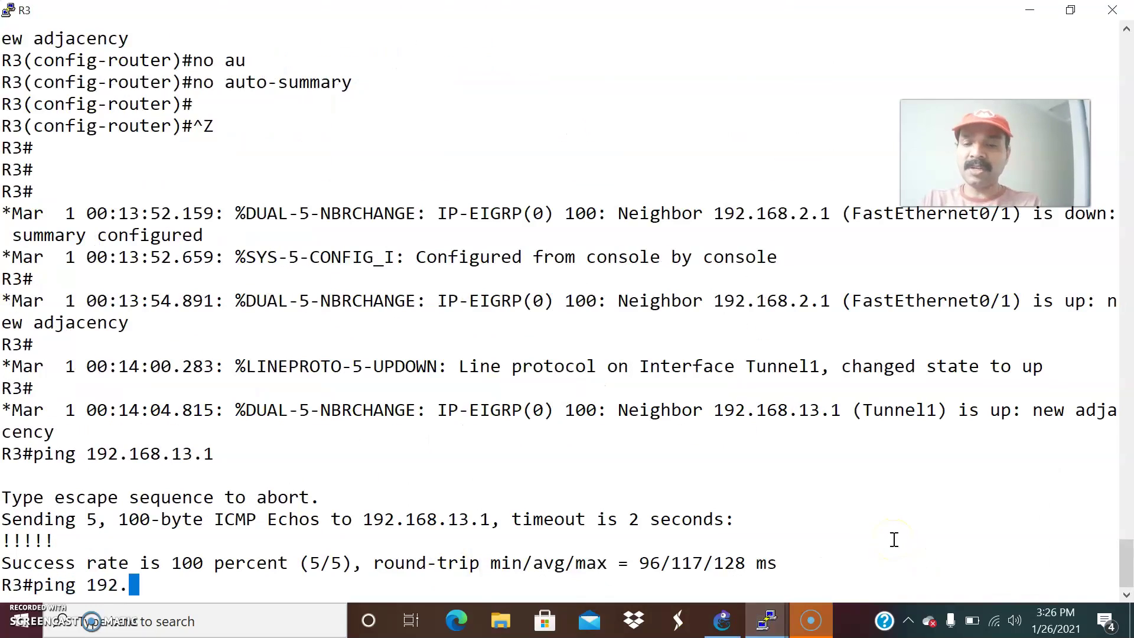
text(168.13)
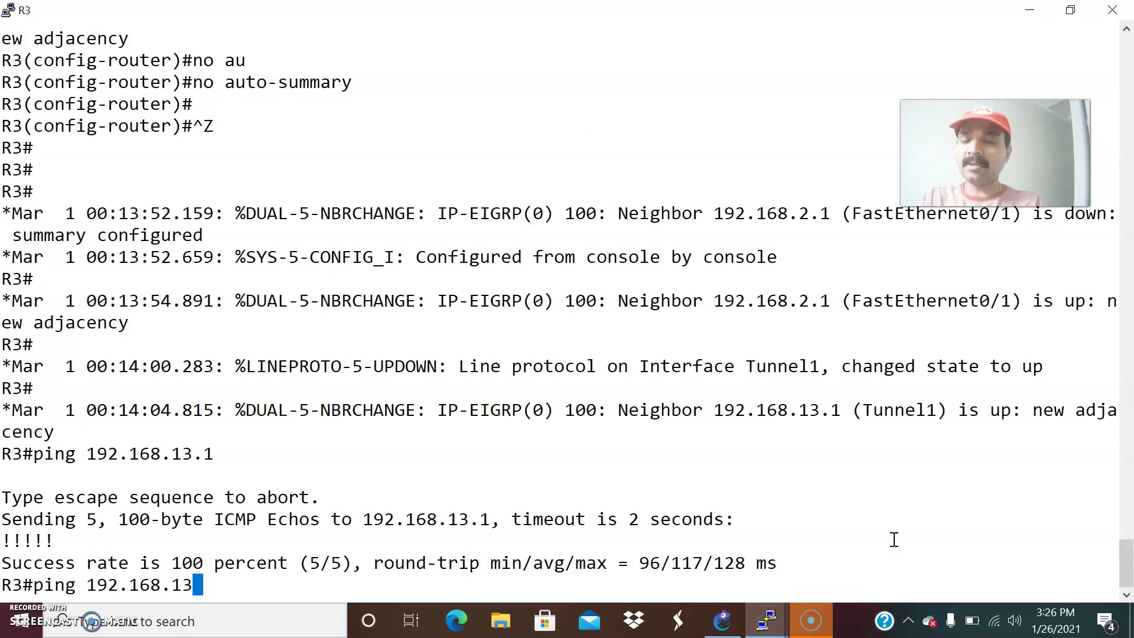
text(.1)
key(Return)
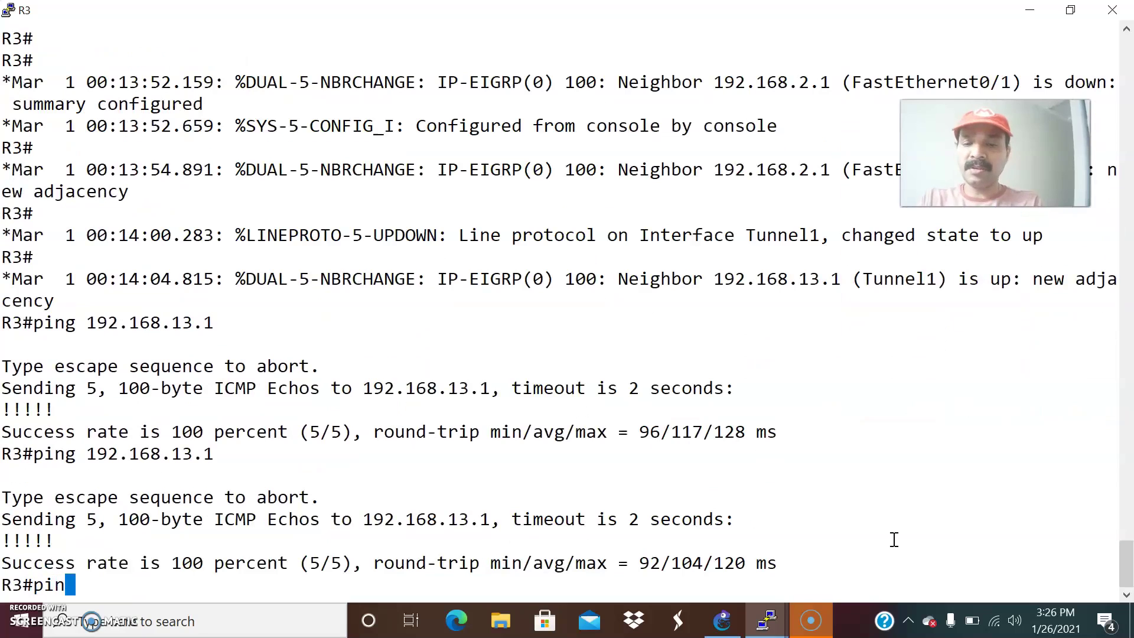
text(ping 1.1.1.1)
key(Return)
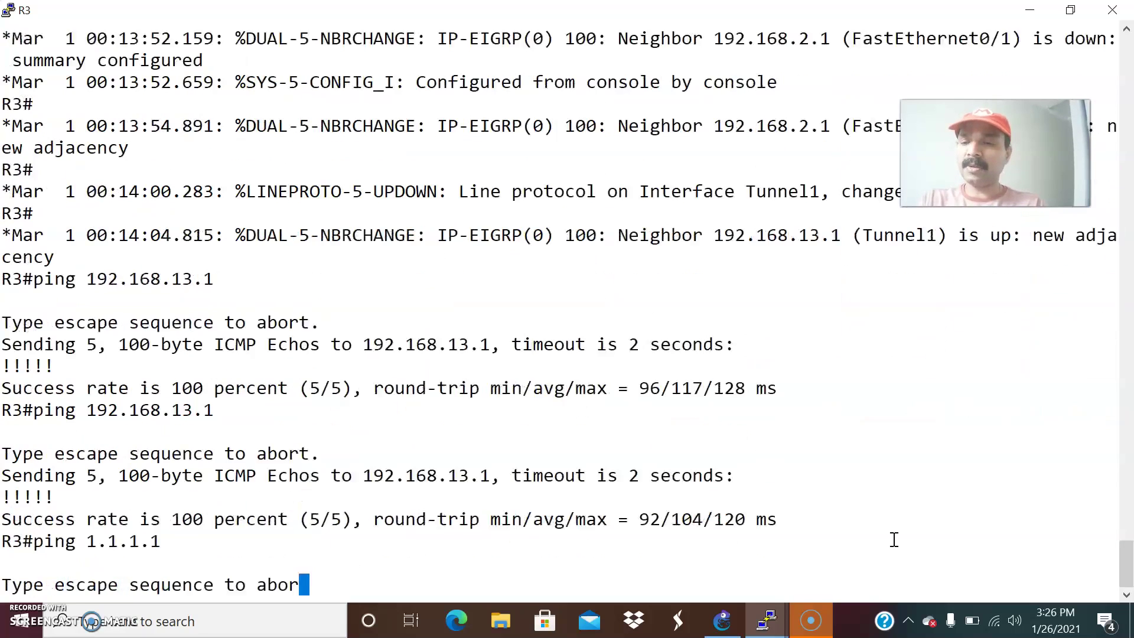
key(alt+Tab)
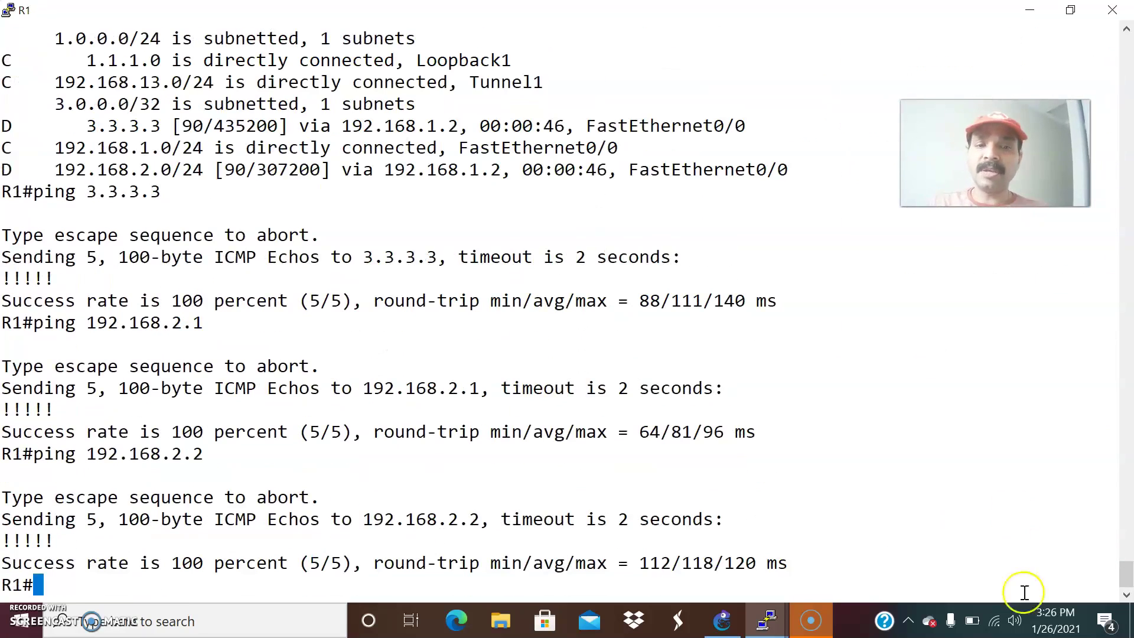